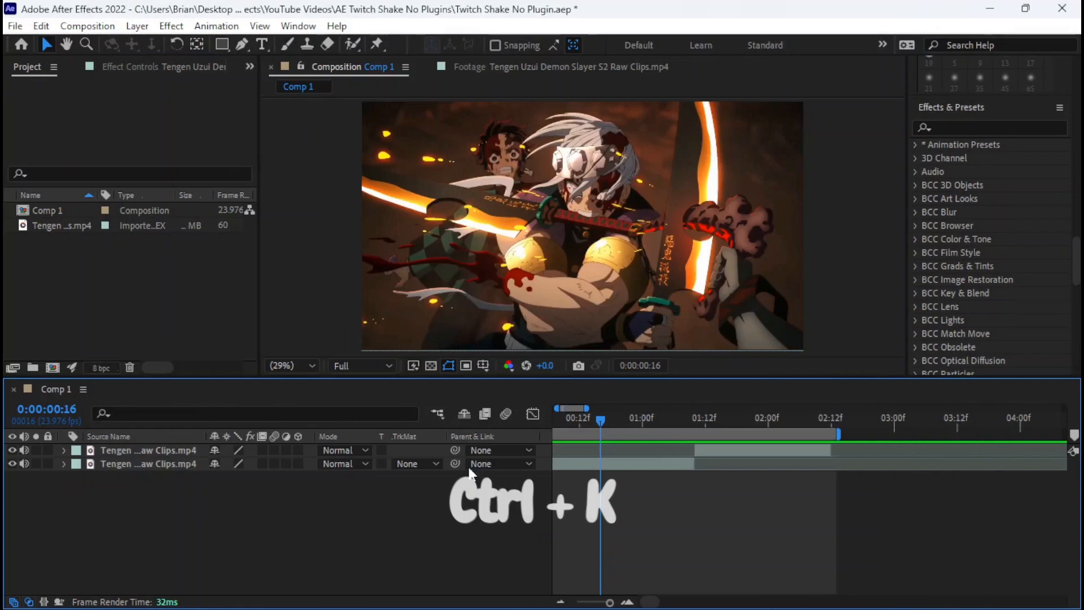
# Step: Set the motion blur shutter angle of Comp 1 to 450 in the advanced composition settings
pyautogui.click(53, 211)
pyautogui.rightClick(53, 212)
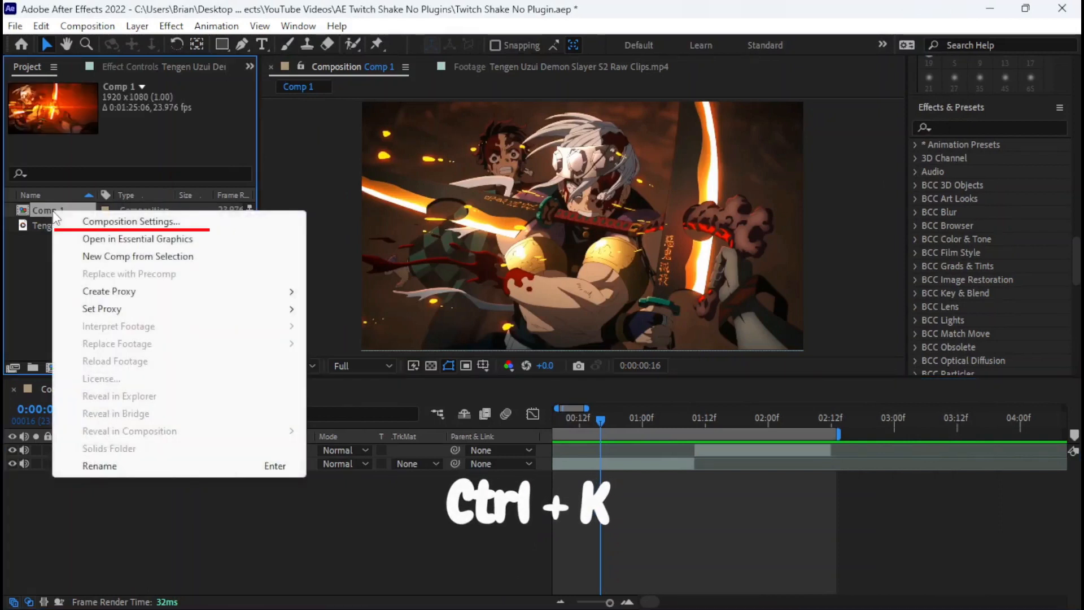
pyautogui.click(76, 222)
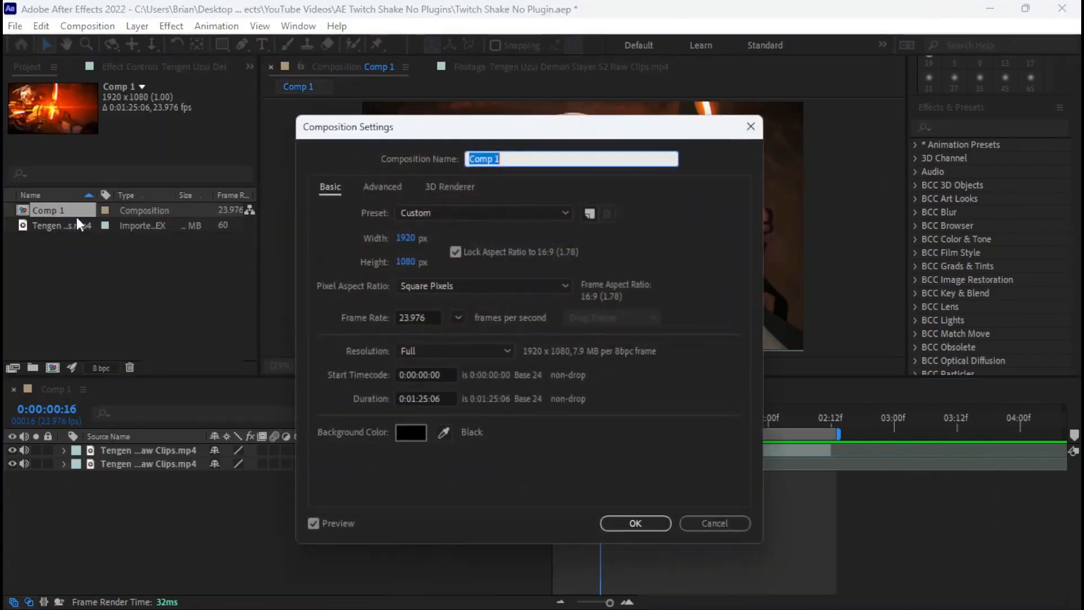
pyautogui.click(312, 103)
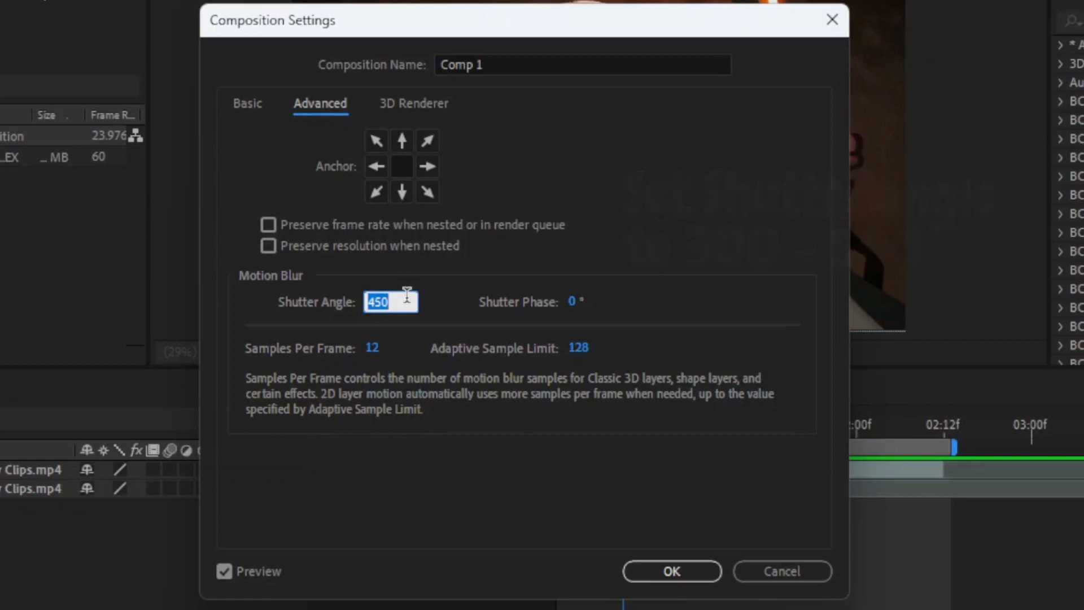
pyautogui.click(676, 575)
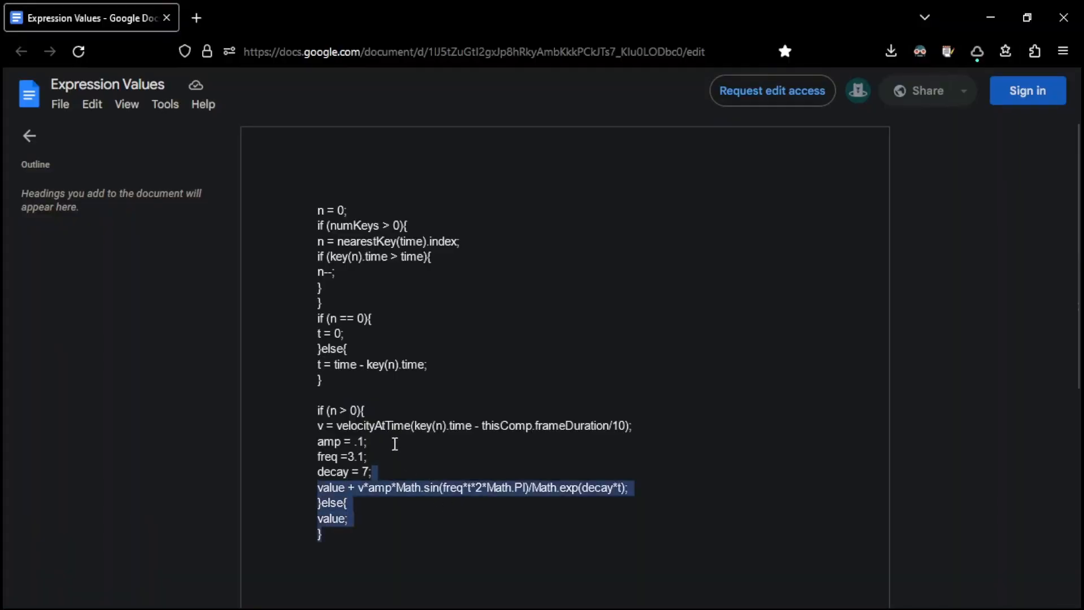
# Step: Copy the entire expression code from the Expression Values document and return to After Effects
pyautogui.moveTo(395, 444); pyautogui.dragTo(320, 252)
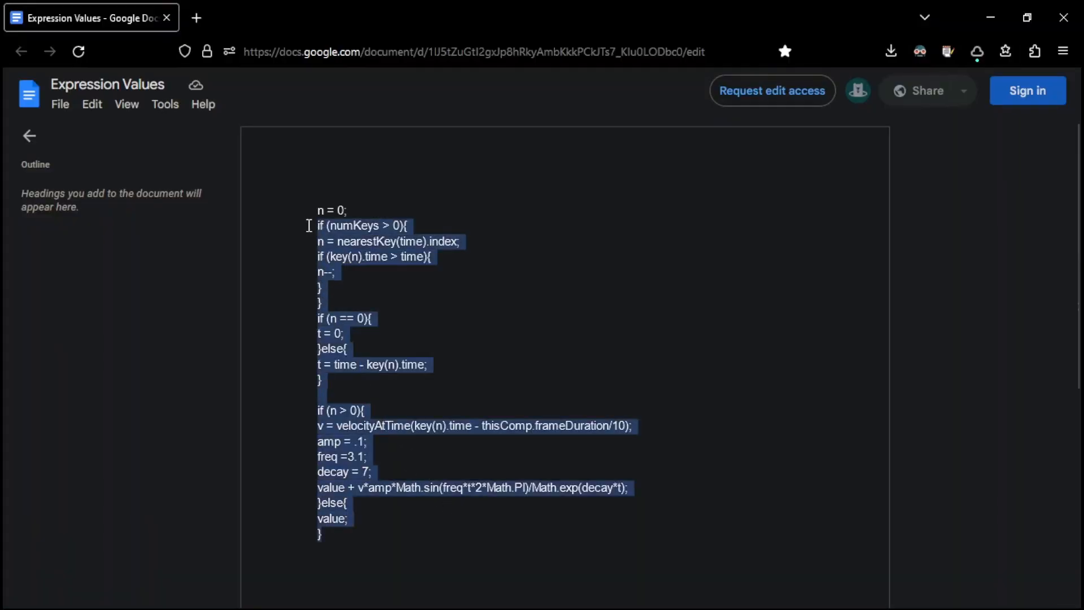
pyautogui.rightClick(317, 219)
pyautogui.click(368, 237)
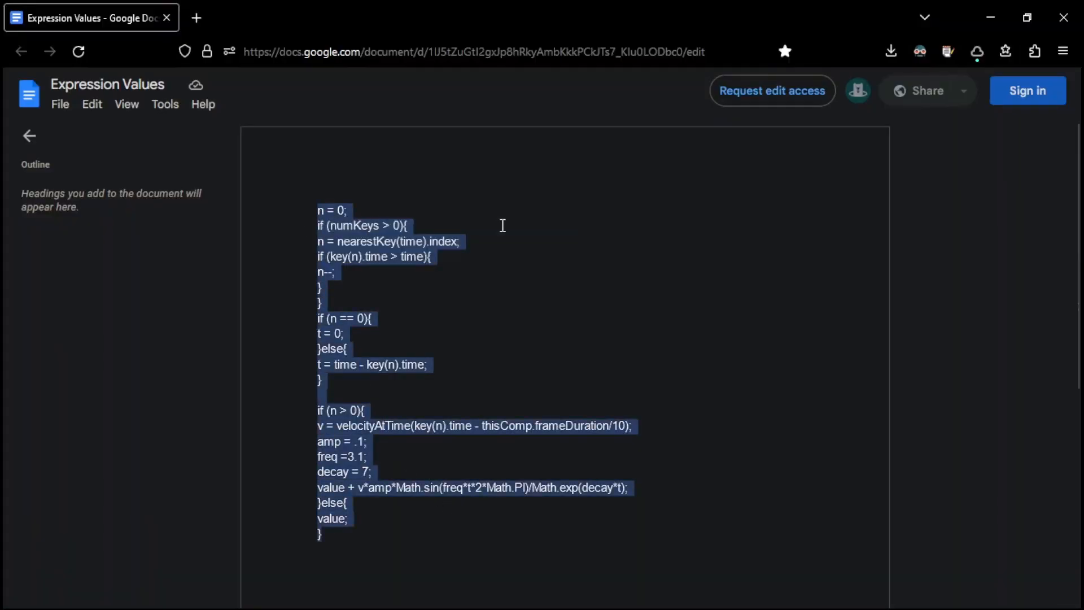
pyautogui.click(501, 226)
pyautogui.click(992, 19)
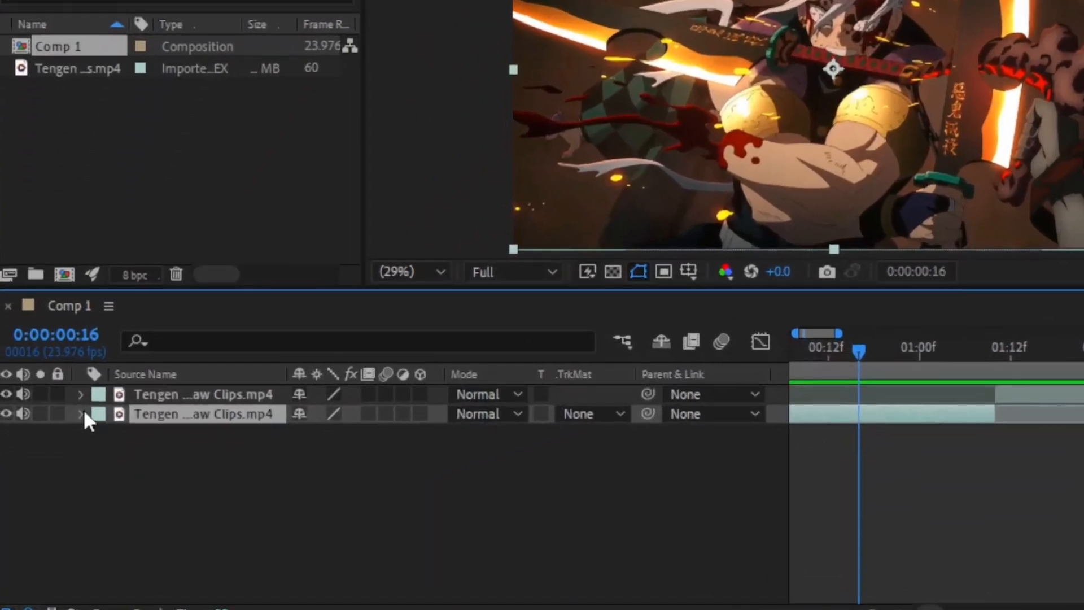
# Step: Replace the default Position expression on the lower clip layer with the copied expression code
pyautogui.click(83, 415)
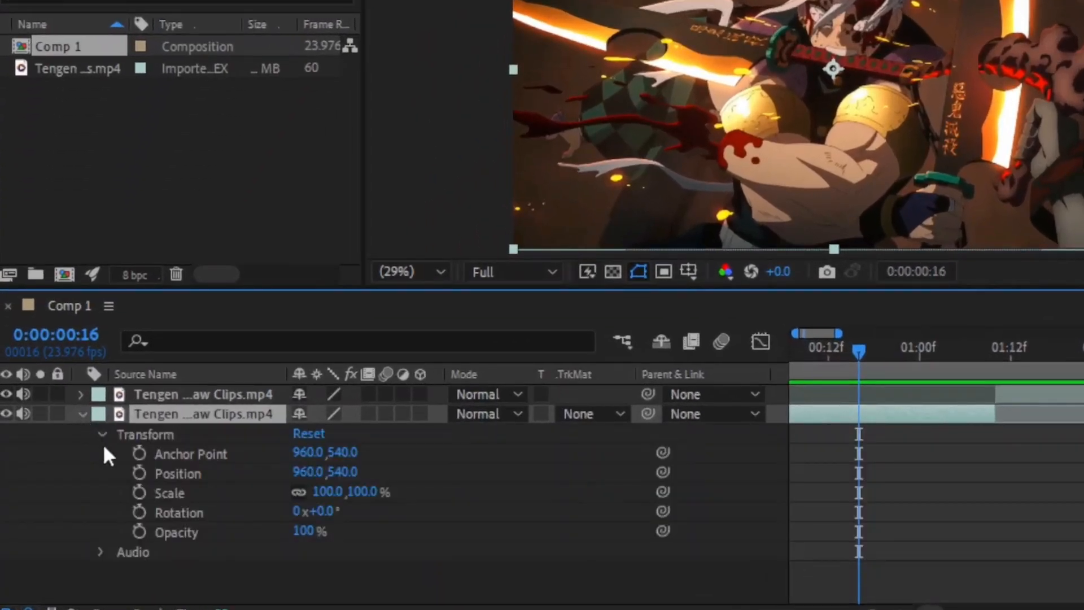
pyautogui.rightClick(181, 474)
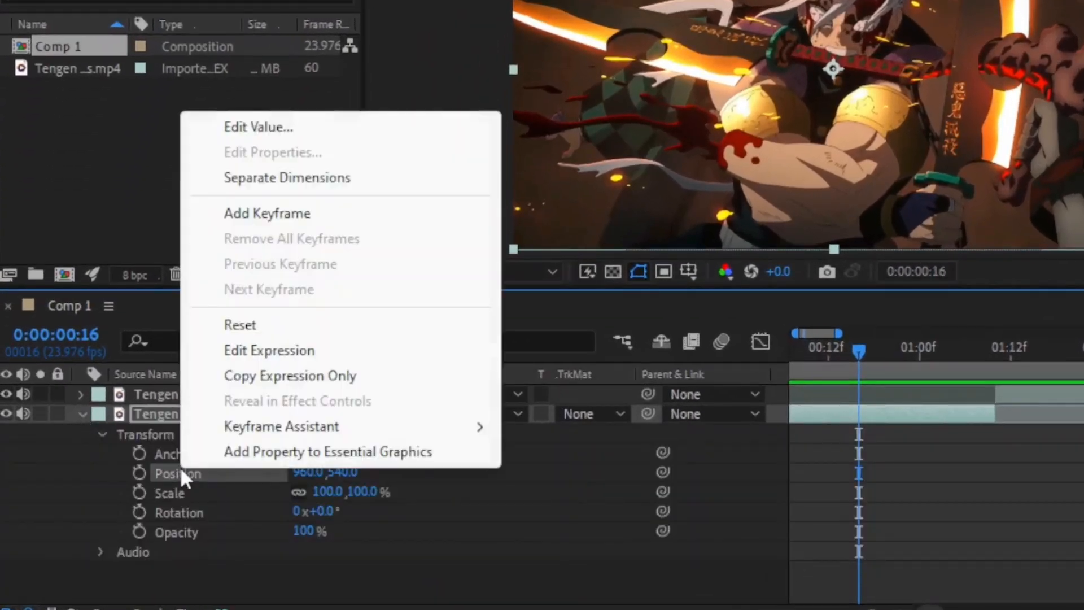
pyautogui.click(270, 349)
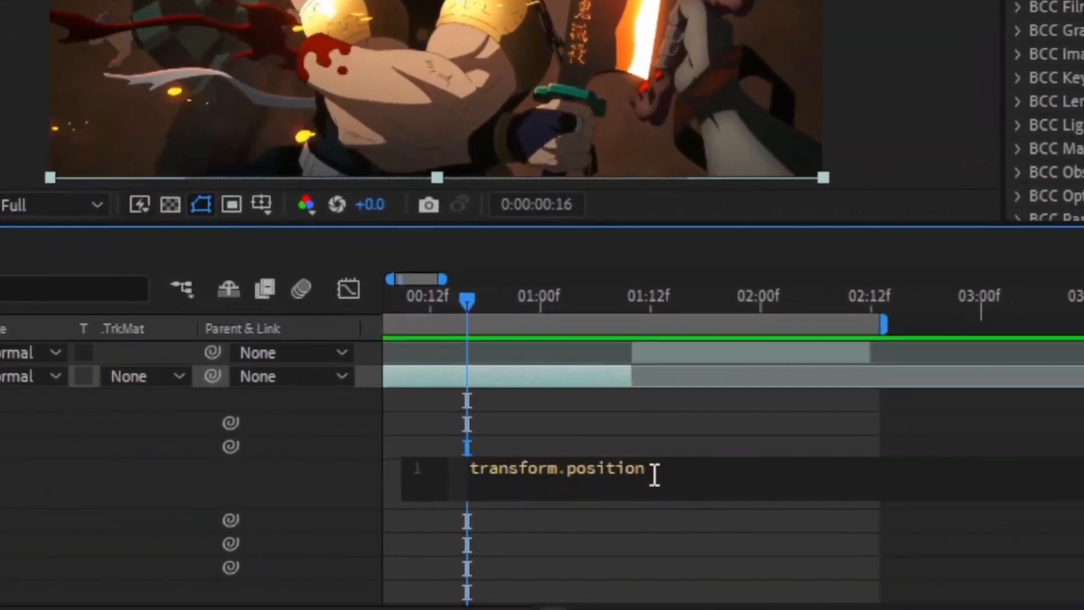
pyautogui.moveTo(737, 476); pyautogui.dragTo(534, 487)
pyautogui.hotkey('ctrl', 'v')
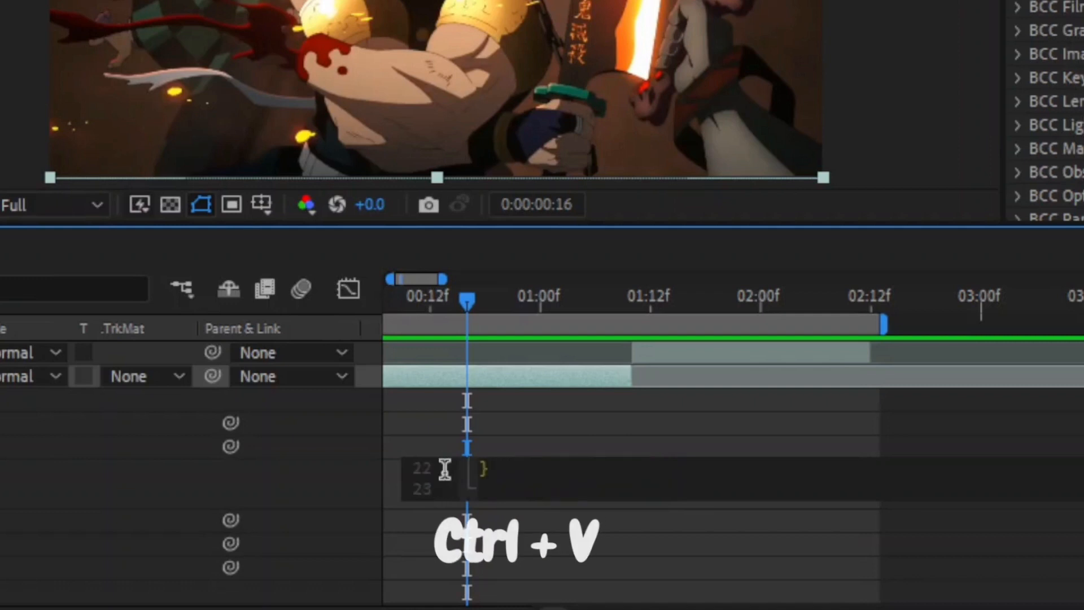
pyautogui.click(499, 429)
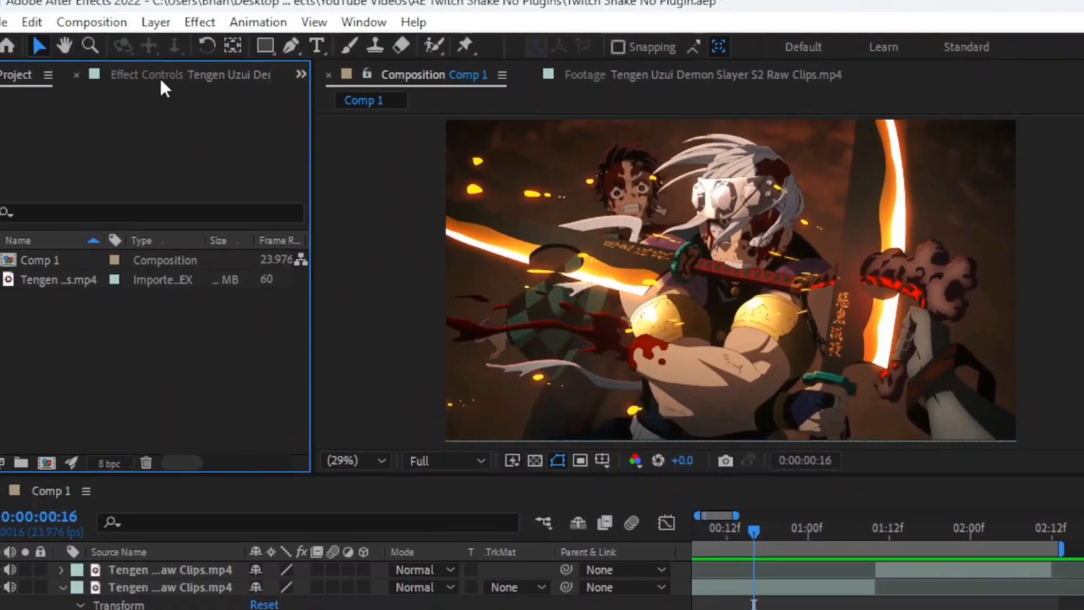
# Step: Show the Effect Controls for the Tengen Uzui clip layer
pyautogui.click(152, 68)
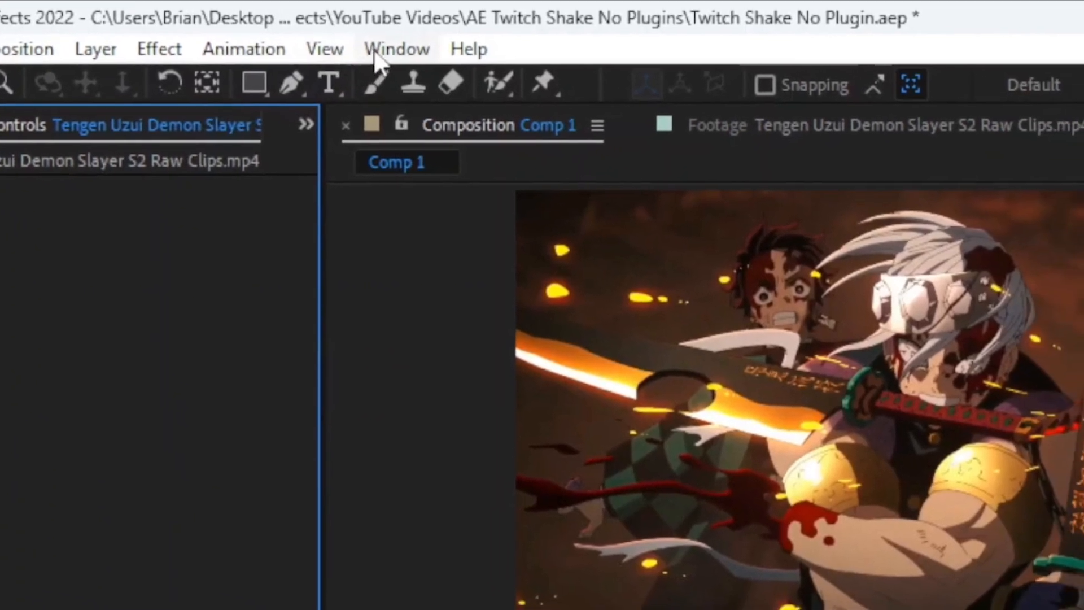
pyautogui.click(374, 49)
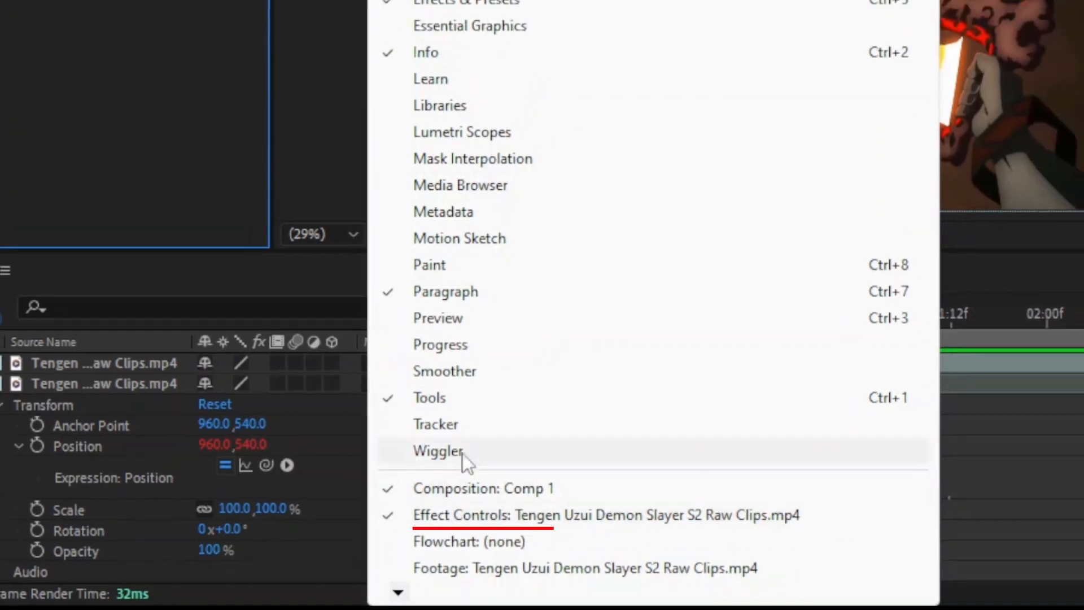
pyautogui.click(475, 491)
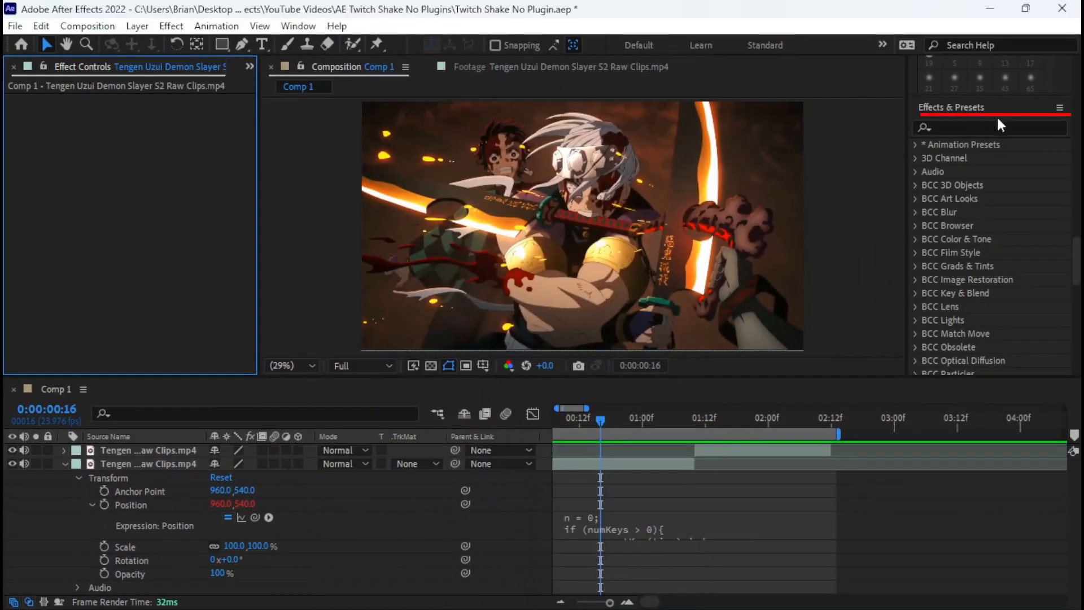
# Step: Search the effects for "slider" and apply Slider Control to the lower clip layer
pyautogui.click(996, 126)
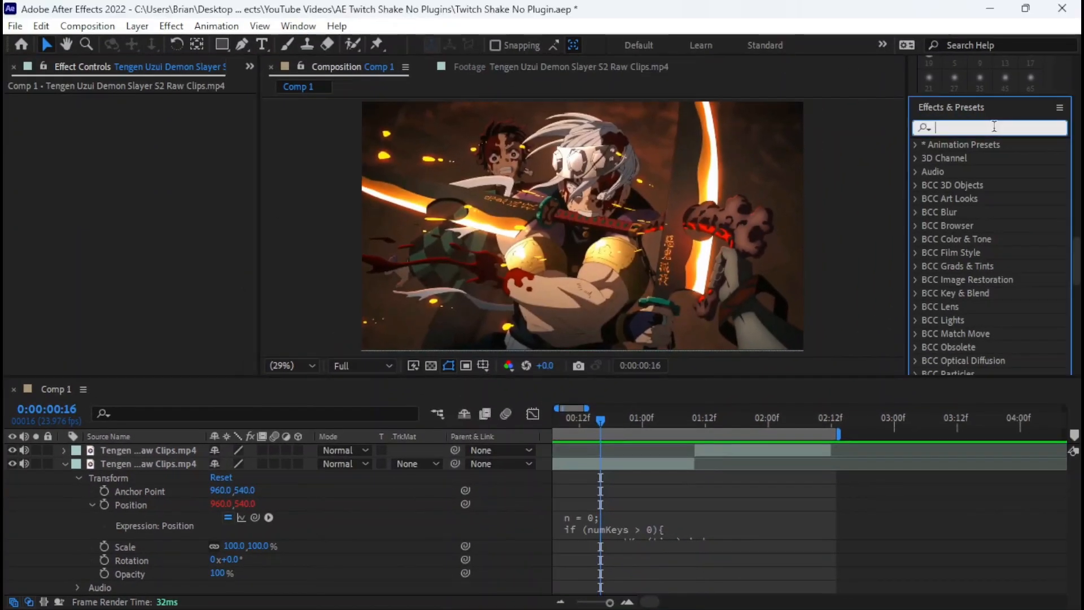
pyautogui.click(298, 26)
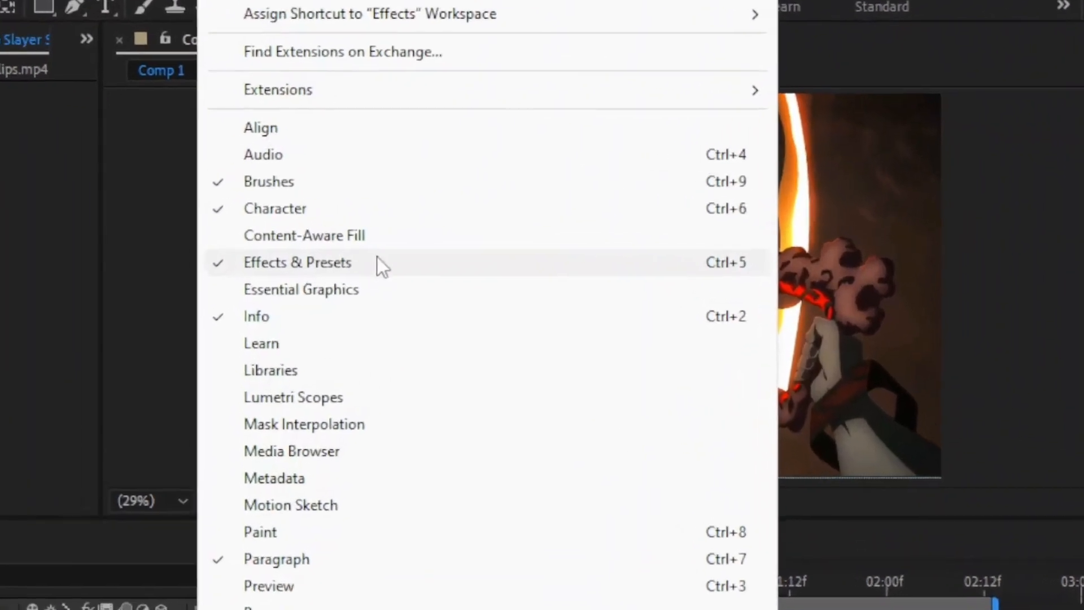
pyautogui.click(521, 281)
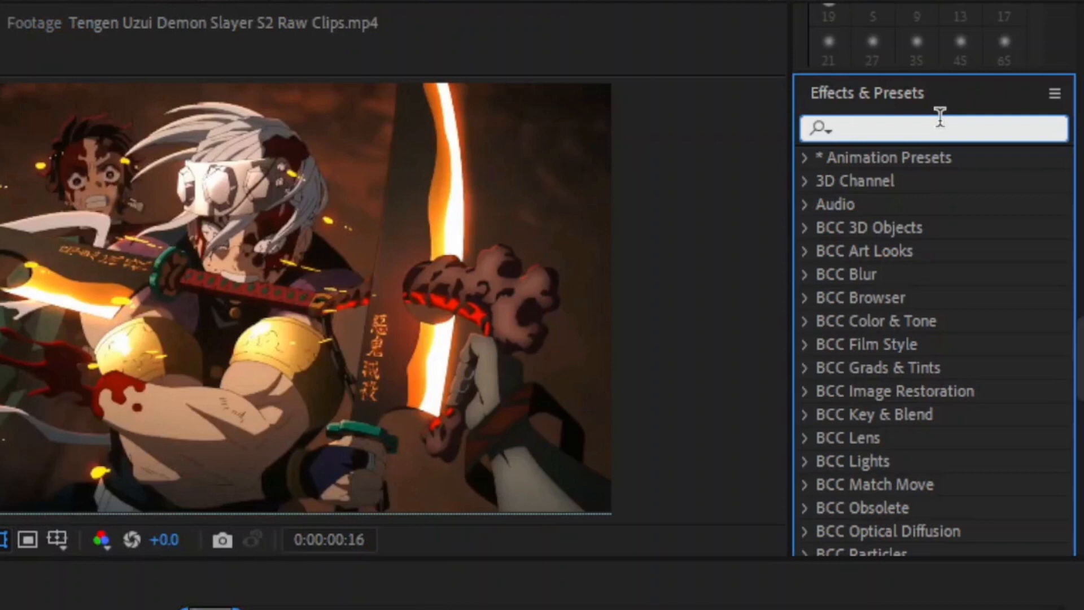
pyautogui.write('slider')
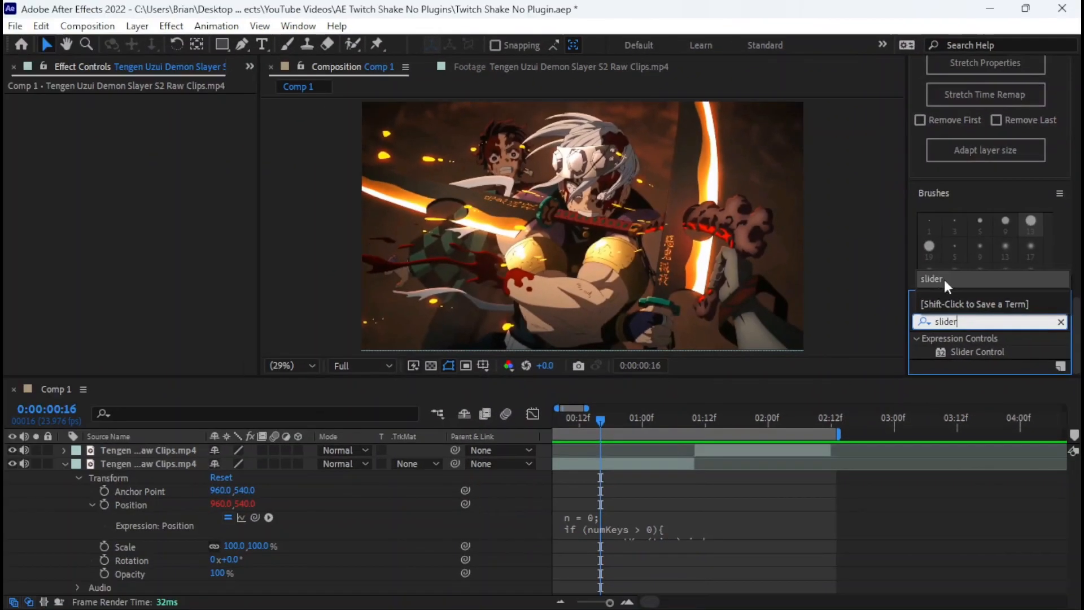
pyautogui.click(638, 464)
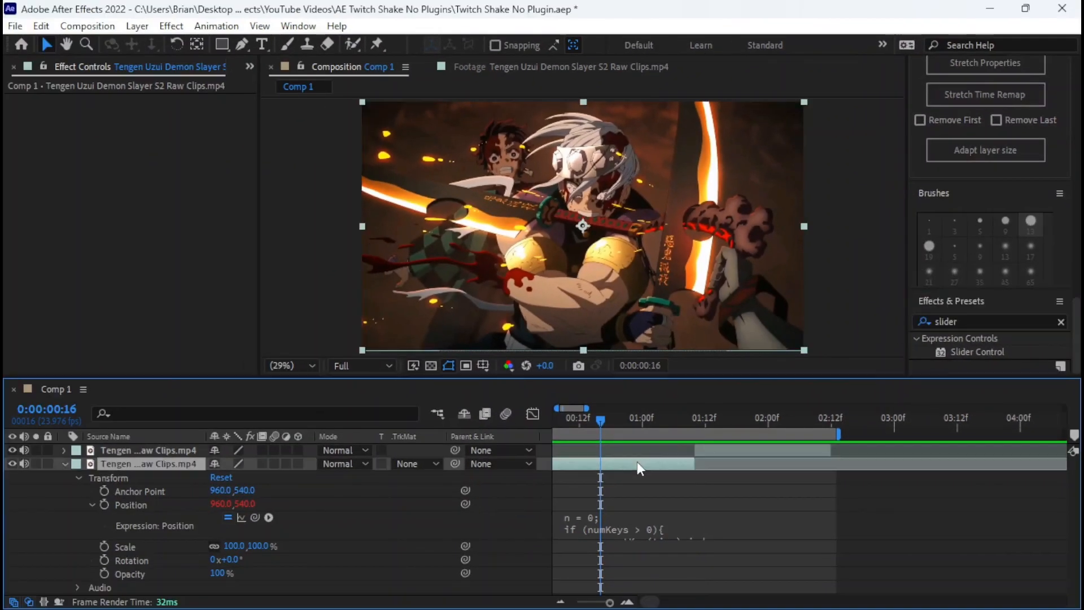
pyautogui.doubleClick(967, 354)
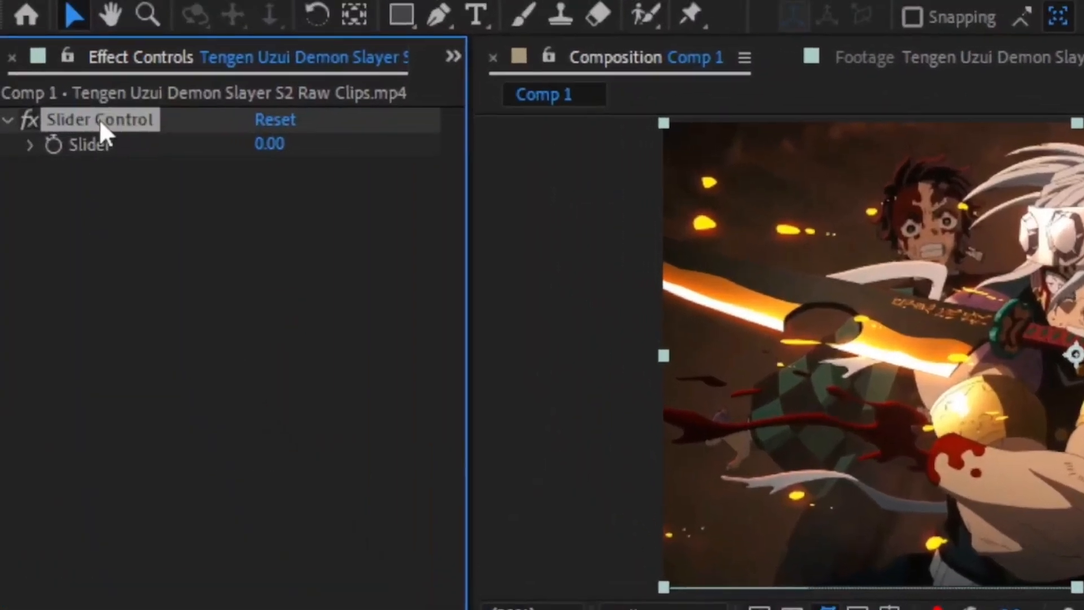
# Step: Duplicate the Slider Control effect twice on the clip layer
pyautogui.rightClick(100, 119)
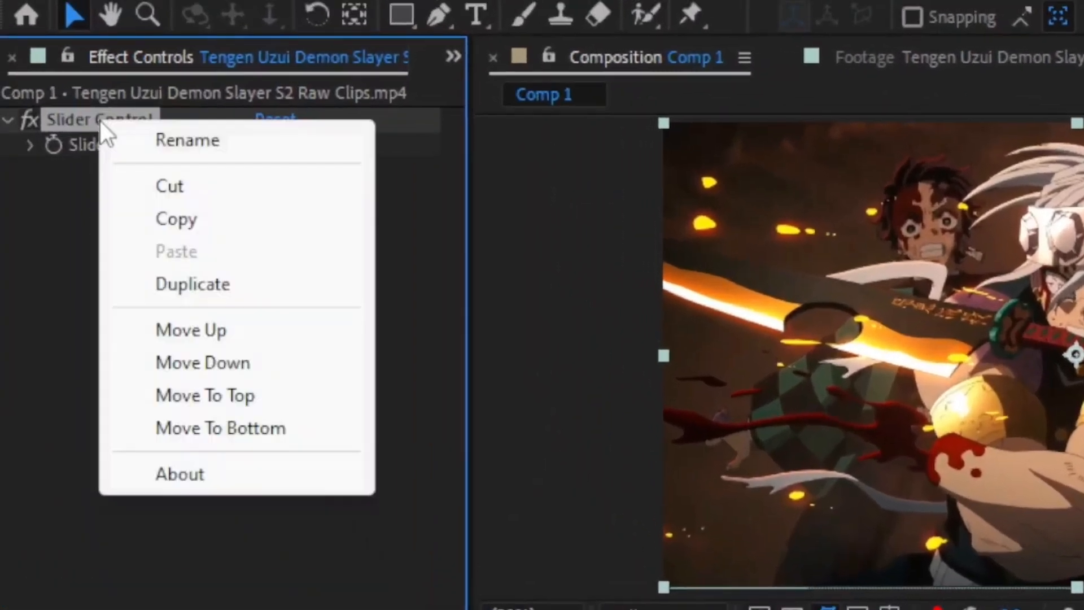
pyautogui.click(161, 284)
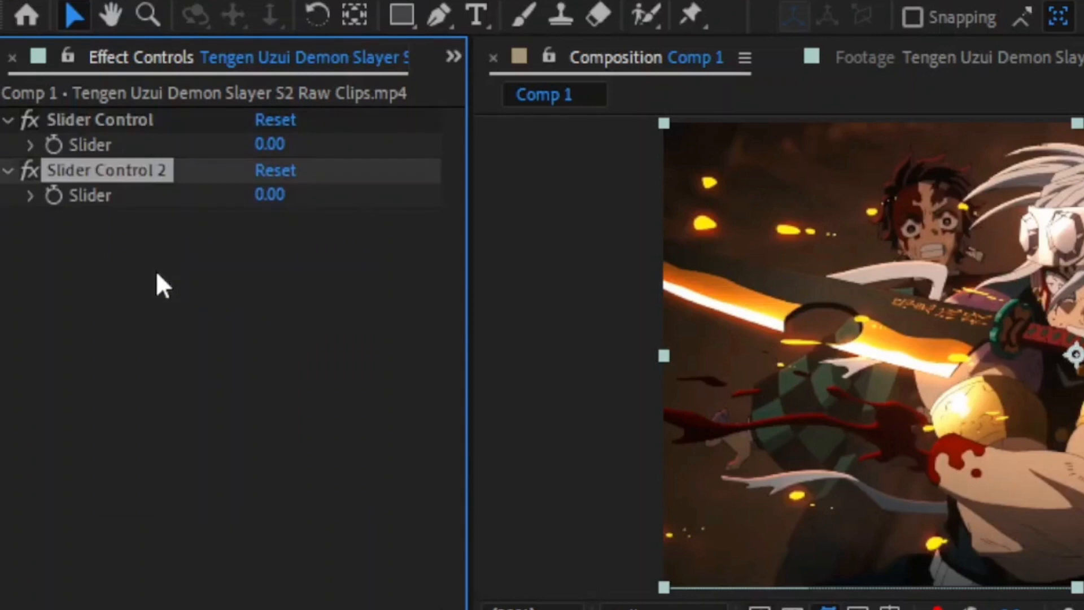
pyautogui.rightClick(113, 173)
pyautogui.click(187, 333)
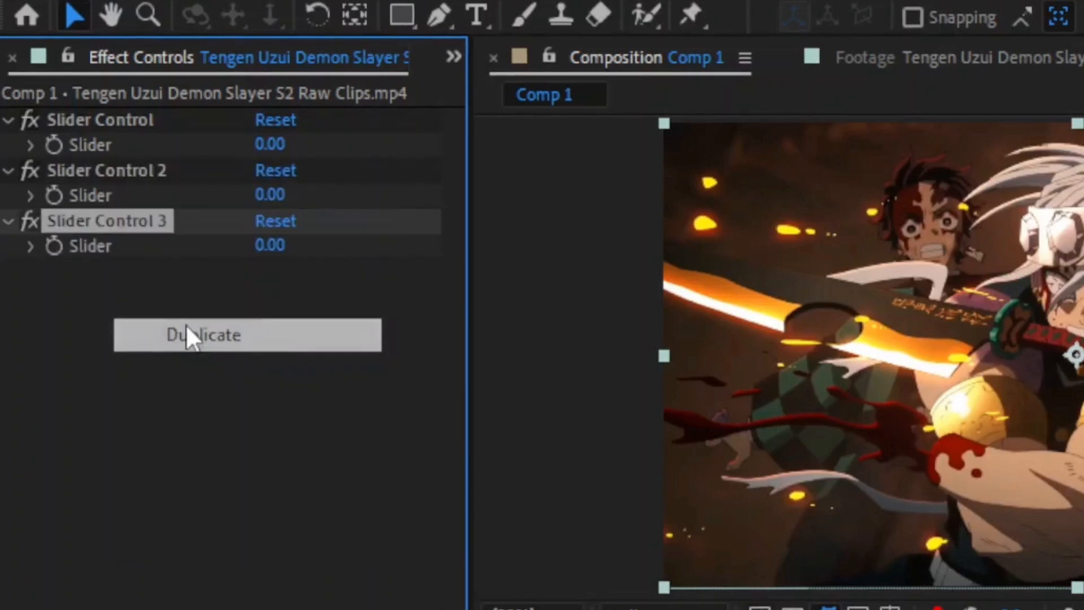
# Step: Rename the three slider controls, in order, as "pos amp", "pos freq" and "pos decay"
pyautogui.rightClick(99, 118)
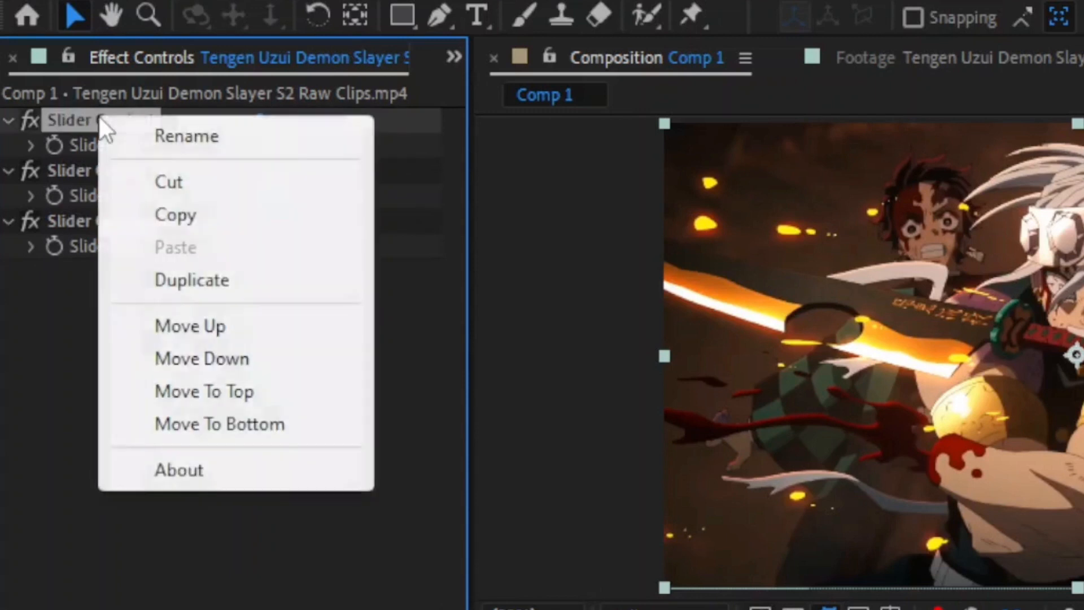
pyautogui.click(155, 135)
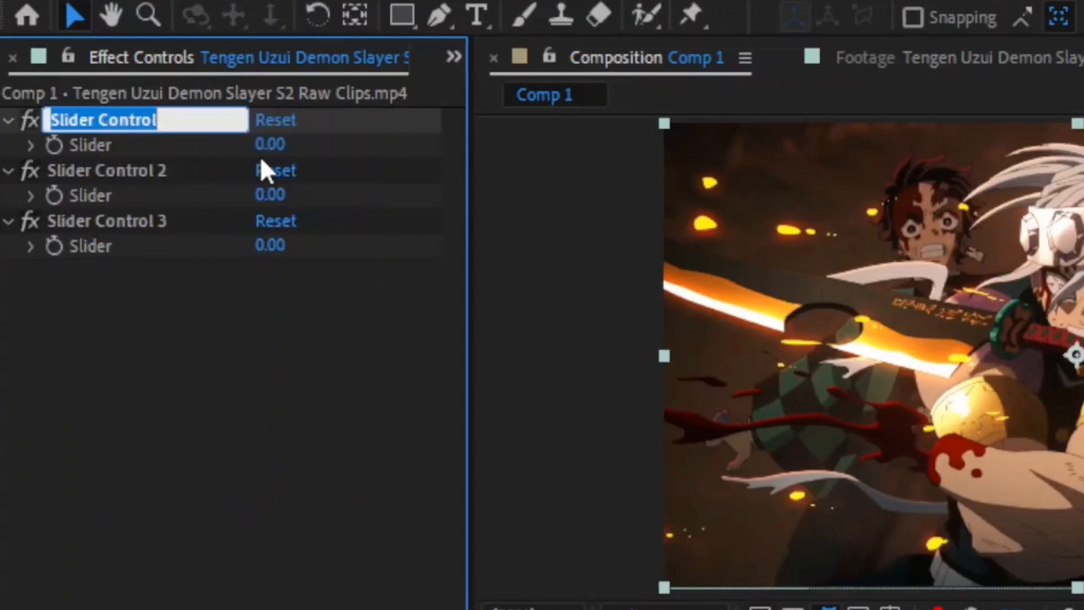
pyautogui.write('pos amp')
pyautogui.press('Return')
pyautogui.rightClick(118, 168)
pyautogui.click(176, 185)
pyautogui.write('pos freq')
pyautogui.press('Return')
pyautogui.rightClick(103, 218)
pyautogui.click(162, 235)
pyautogui.write('pos decay')
pyautogui.press('Return')
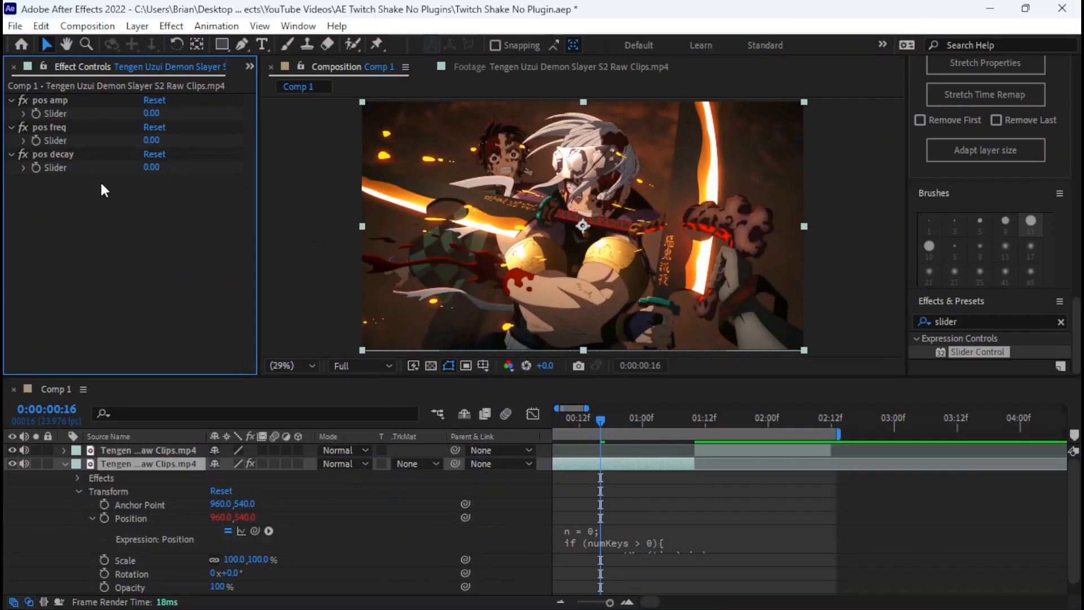
# Step: Link the amp, freq and decay values in the Position expression to the pos amp, pos freq and pos decay sliders
pyautogui.click(617, 527)
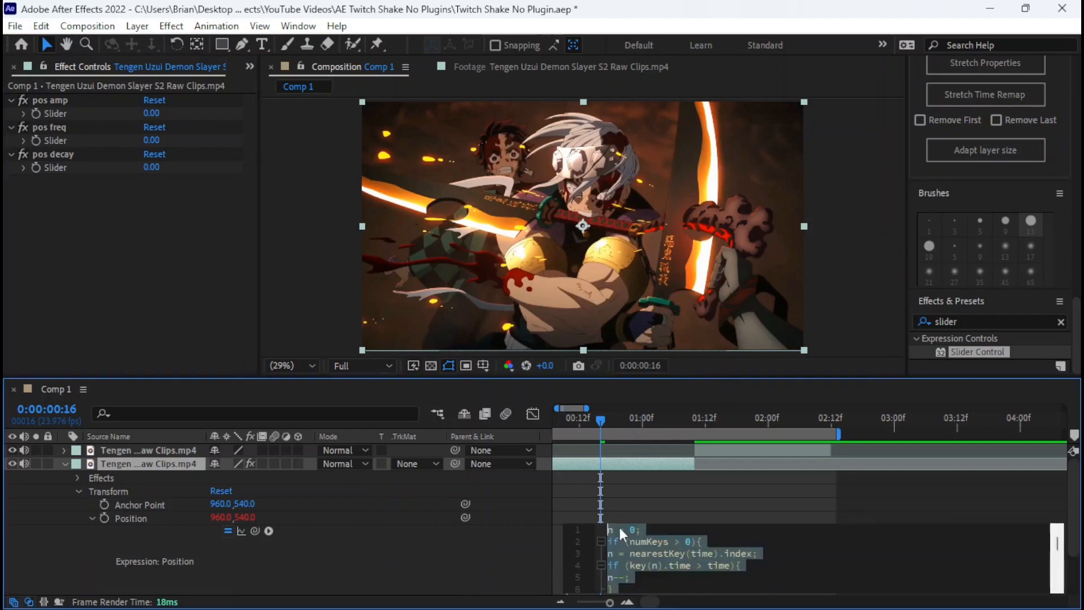
pyautogui.scroll(-3, 653, 541)
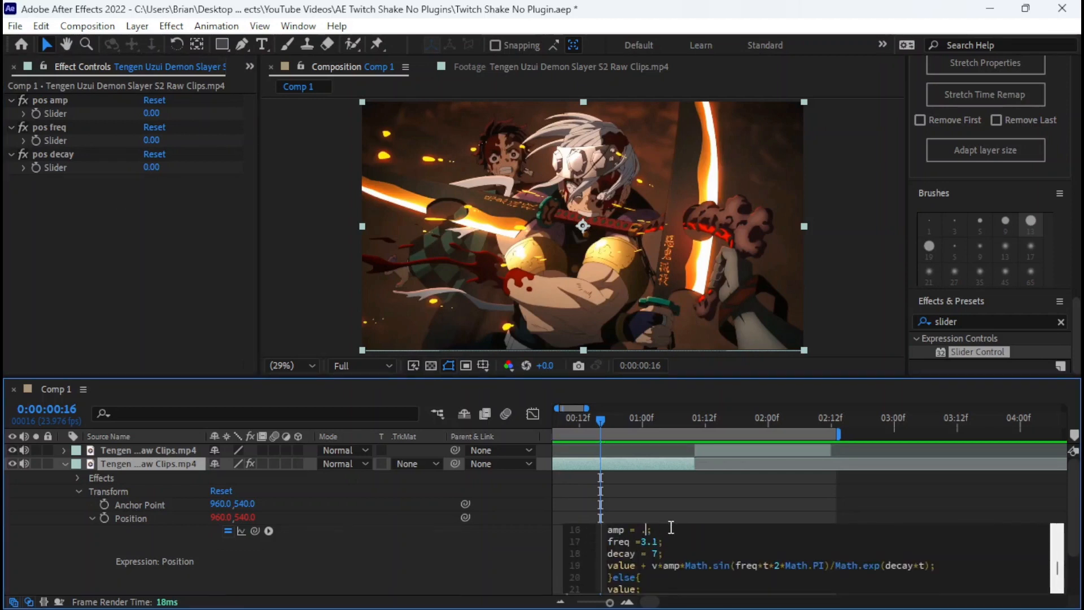
pyautogui.moveTo(465, 516); pyautogui.dragTo(90, 154)
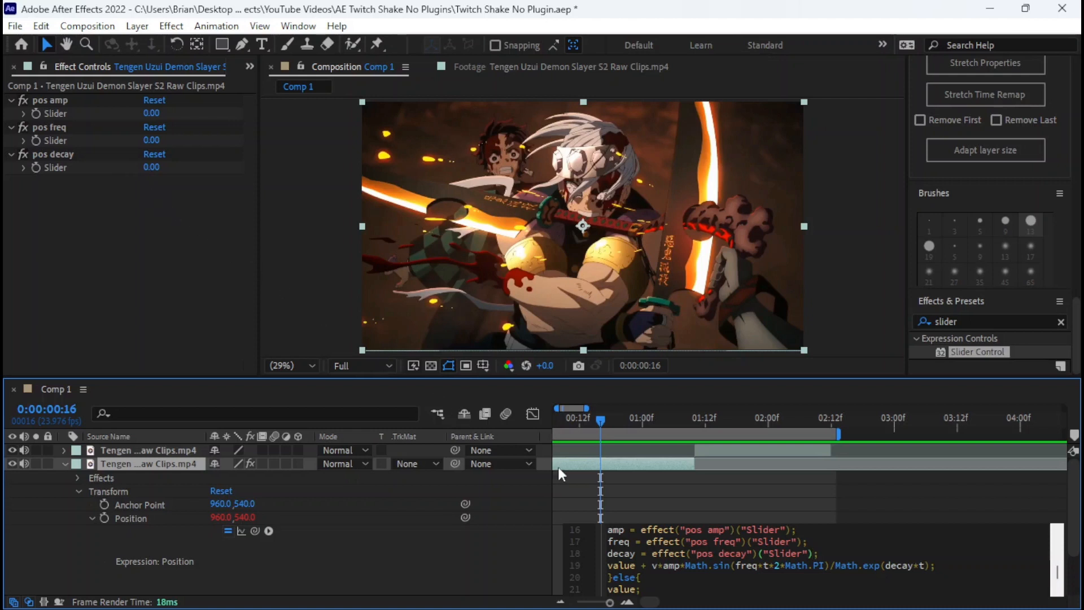
pyautogui.click(643, 500)
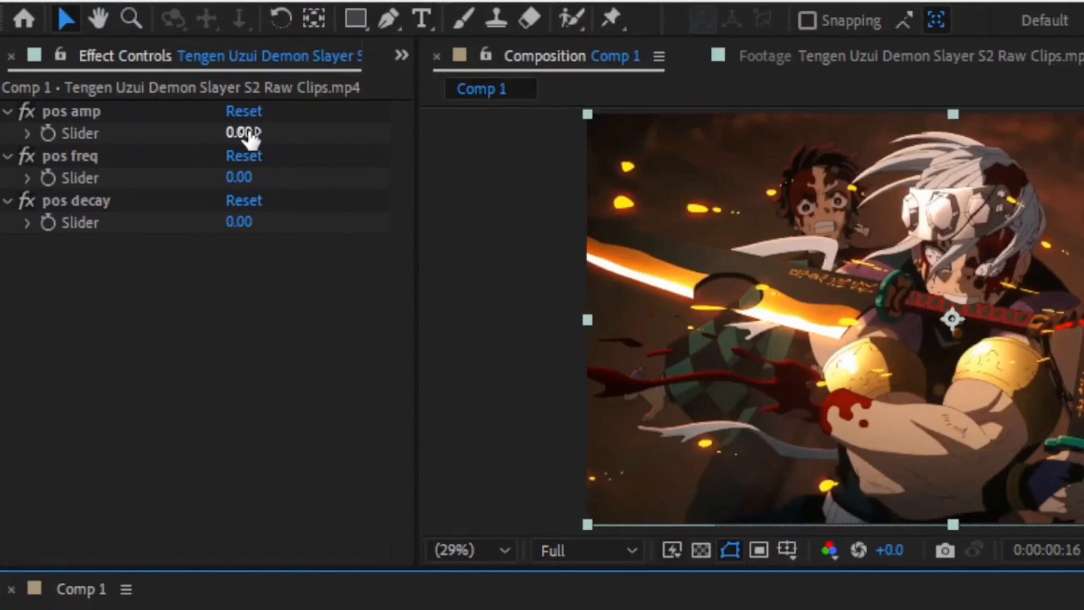
# Step: Set the pos amp slider to 0.6, pos freq to 7 and pos decay to 25
pyautogui.click(178, 121)
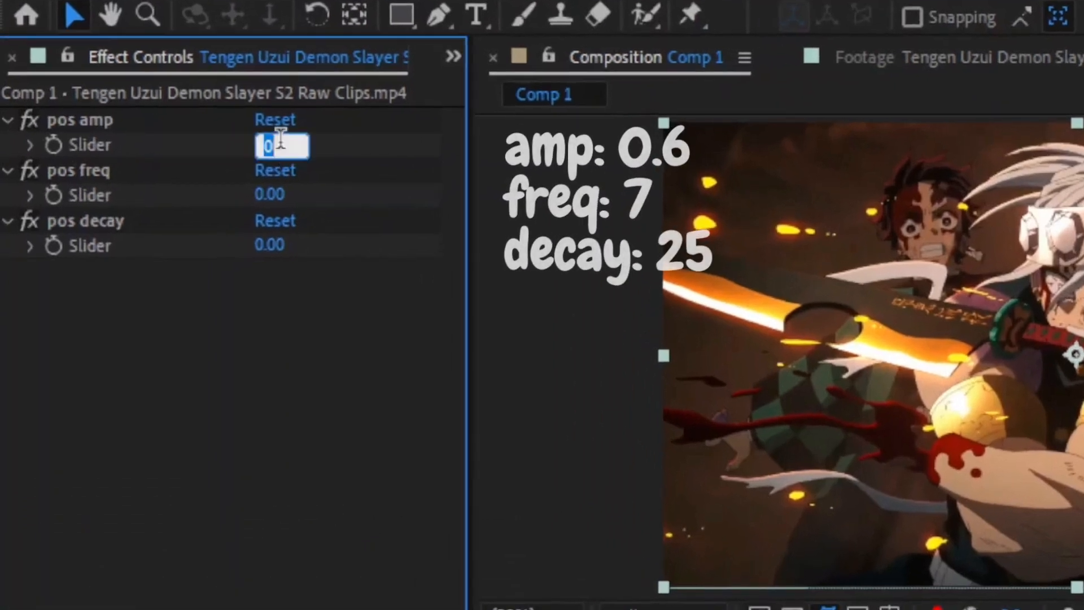
pyautogui.write('0.6')
pyautogui.click(277, 194)
pyautogui.write('7')
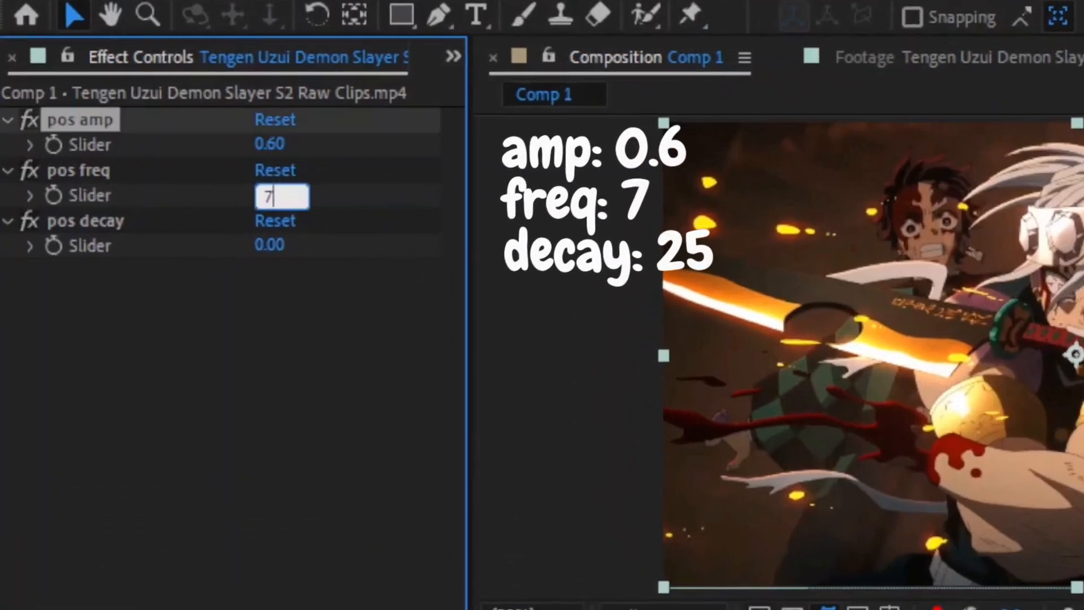
pyautogui.press('Return')
pyautogui.click(277, 243)
pyautogui.write('25')
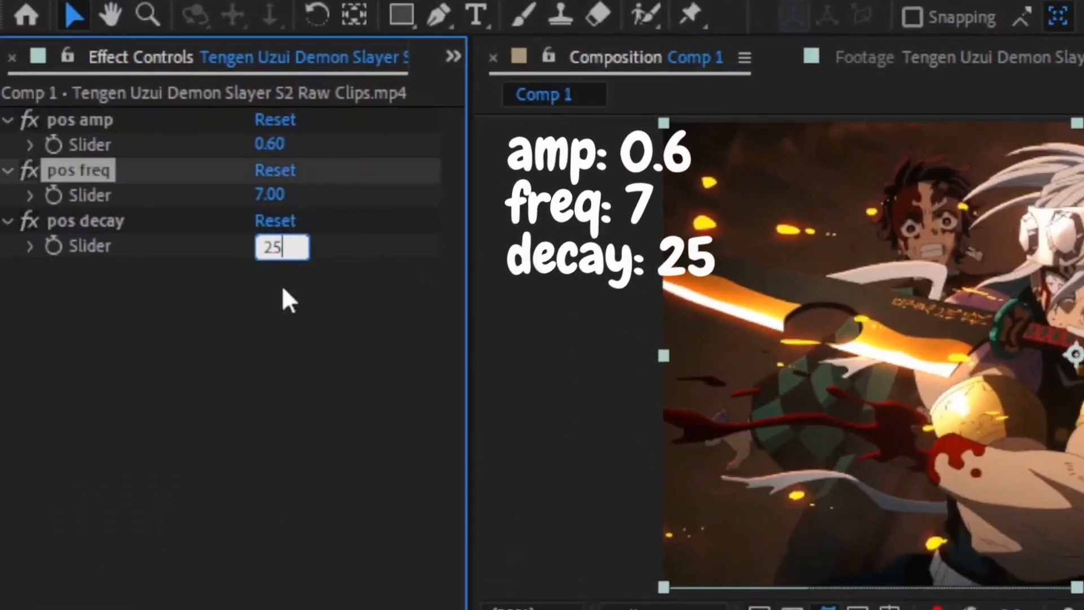
pyautogui.click(289, 313)
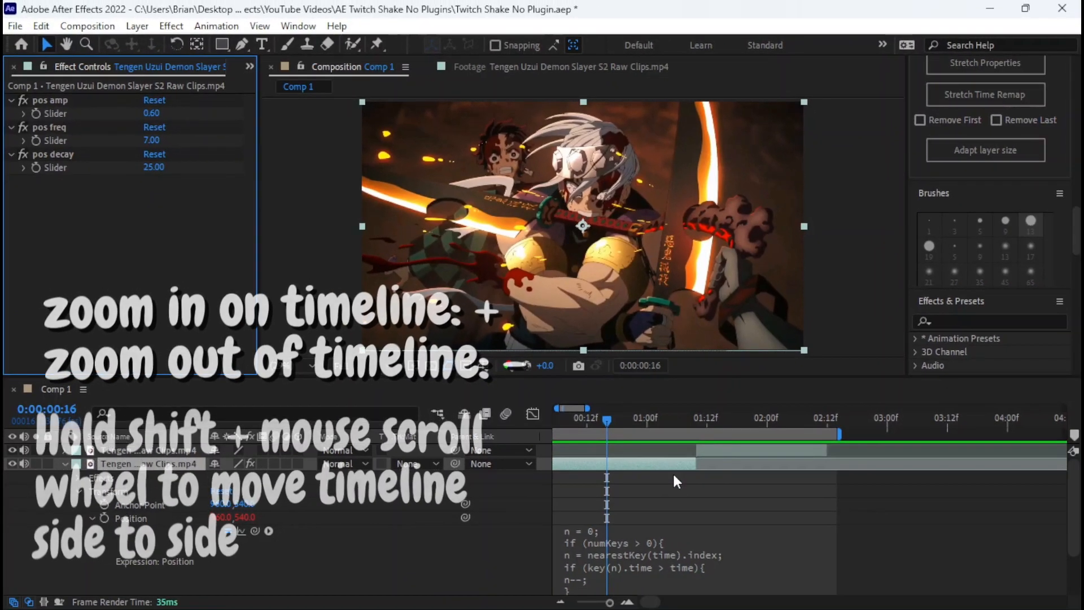
# Step: Add Position keyframes on the expression-driven clip layer at frame 0 and one frame after it
pyautogui.hscroll(-1, 674, 475)
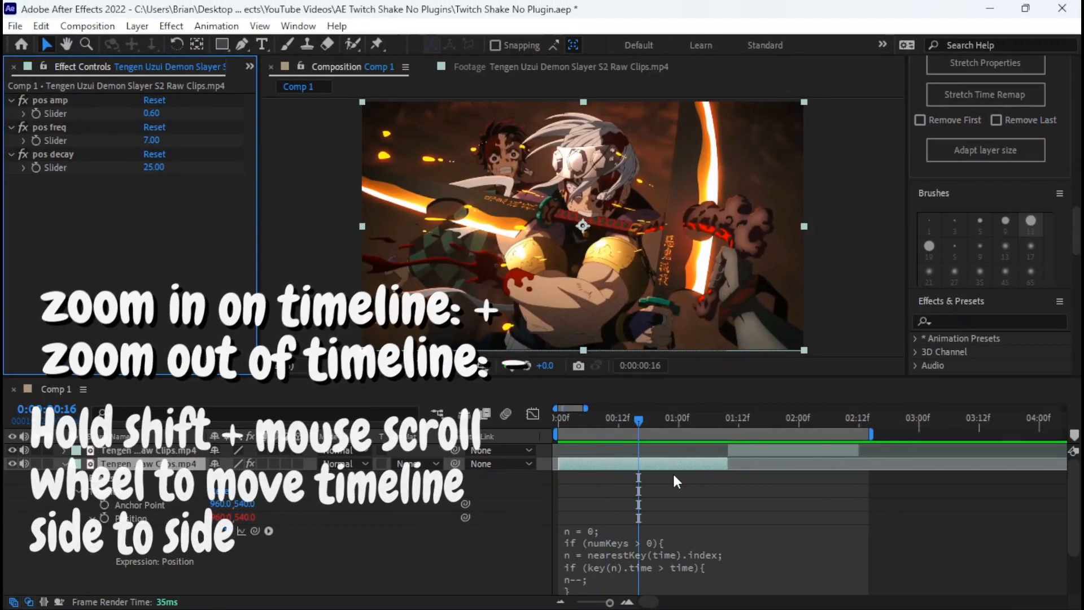
pyautogui.press('=')
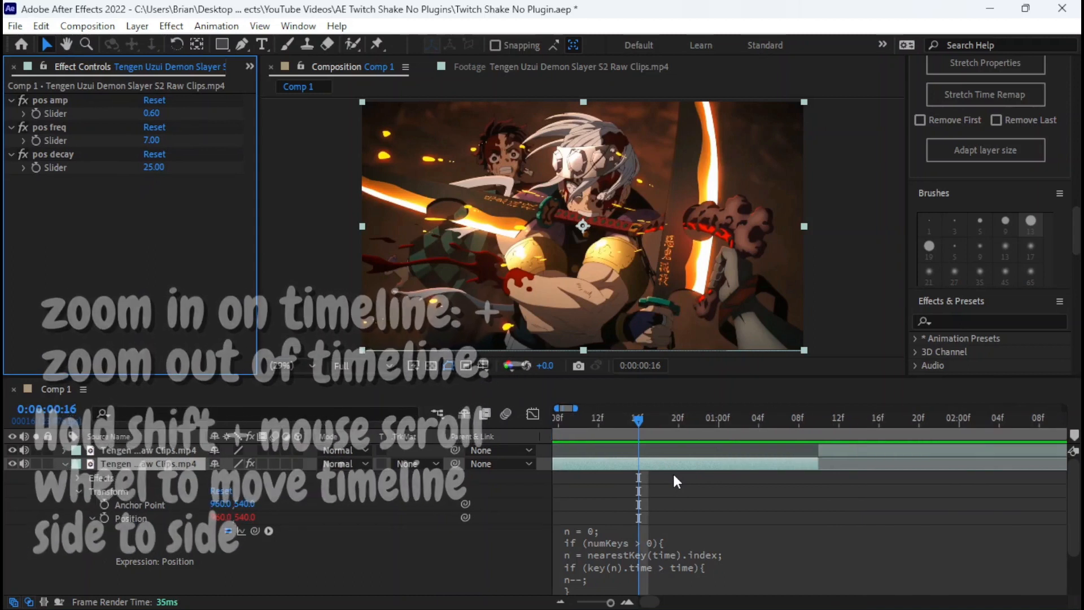
pyautogui.hscroll(-2, 674, 476)
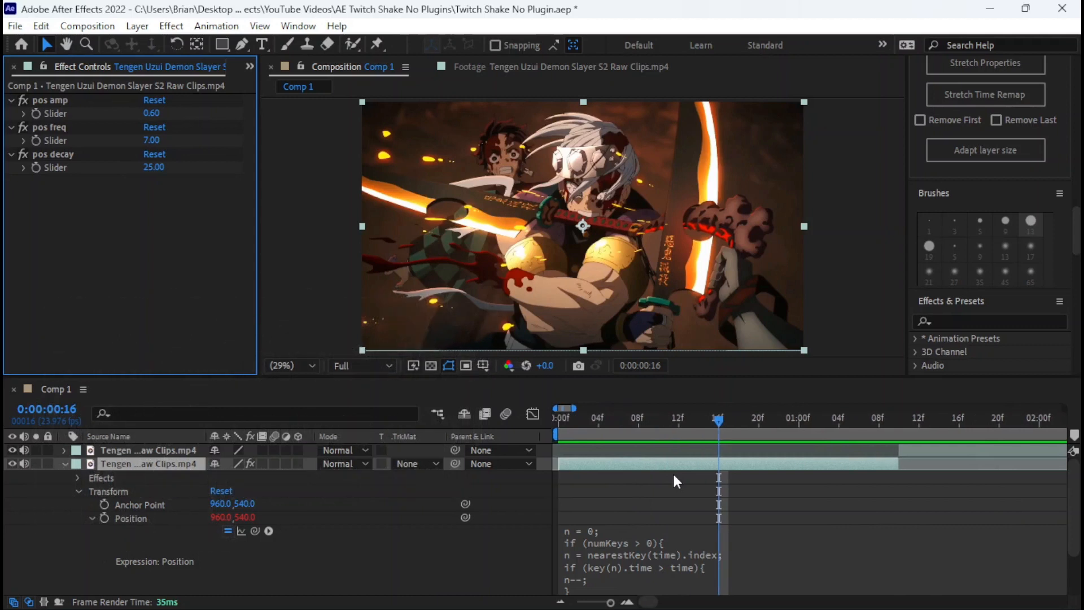
pyautogui.click(557, 425)
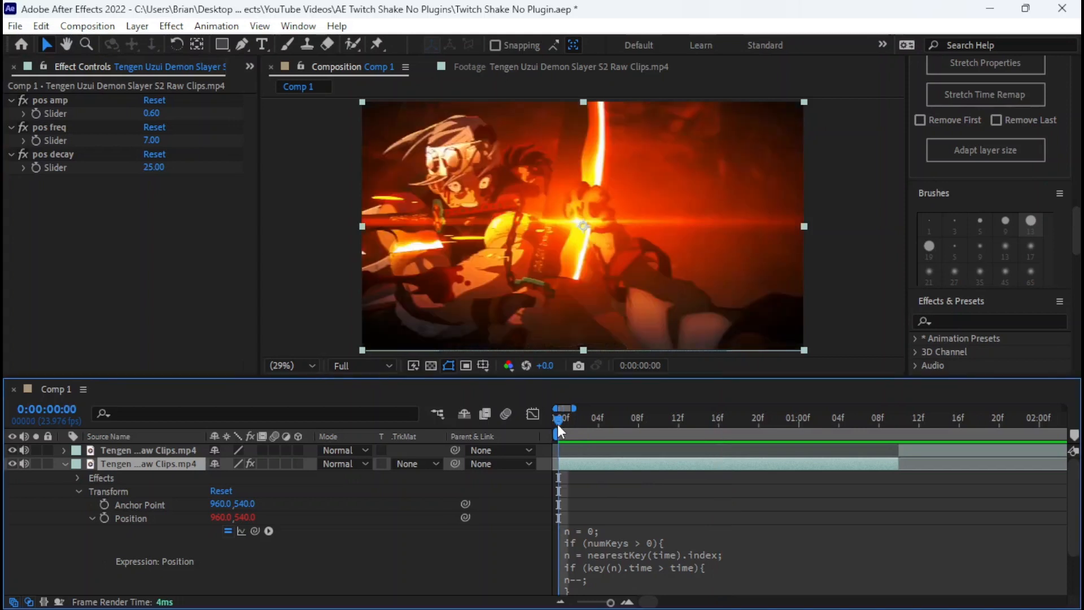
pyautogui.click(104, 518)
pyautogui.hotkey('ctrl', 'Right')
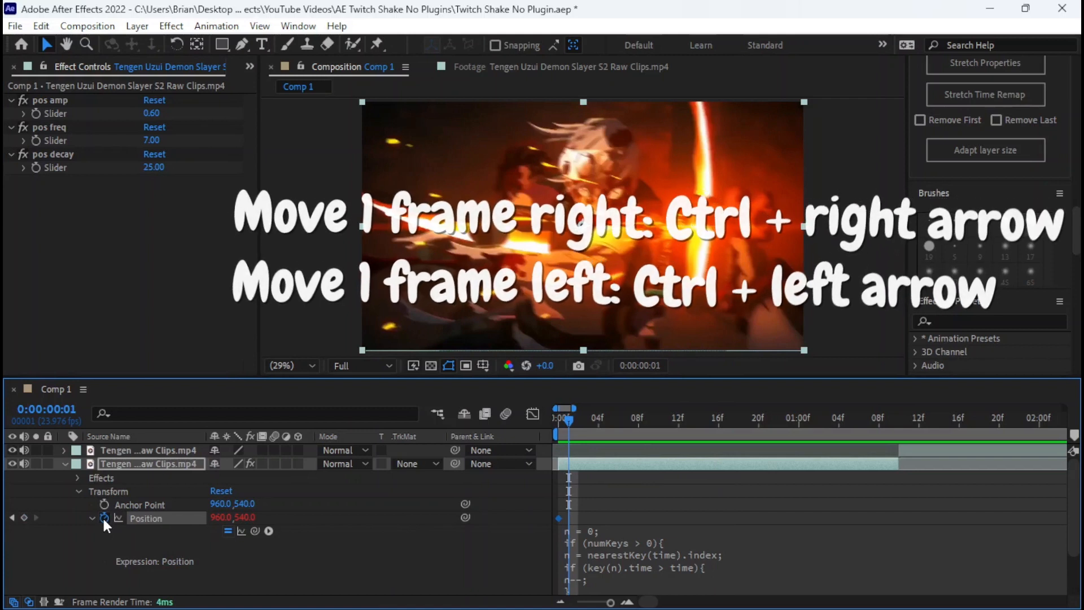
pyautogui.click(23, 516)
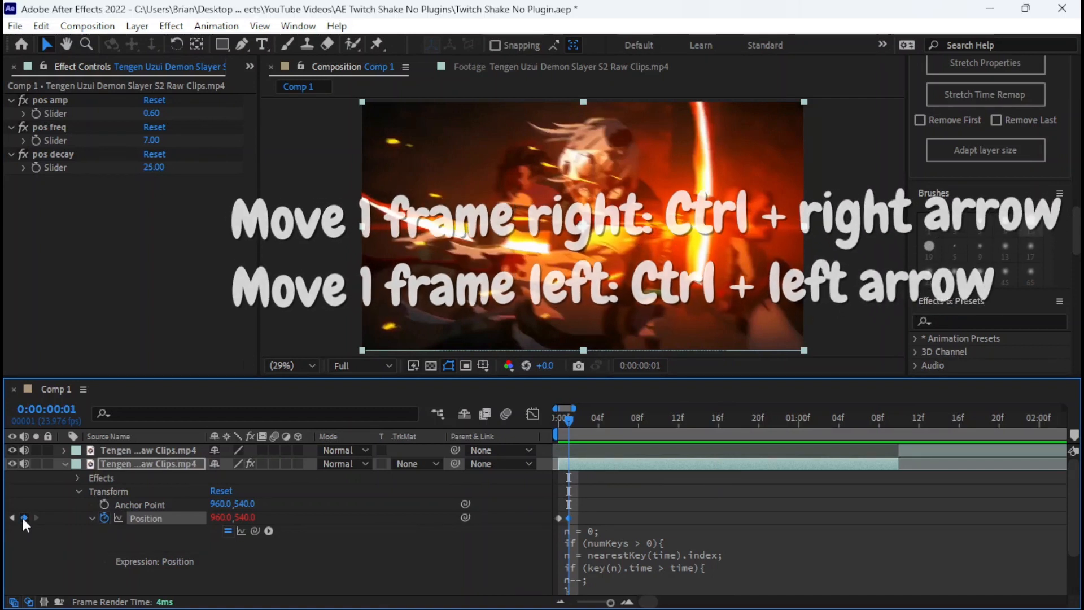
# Step: Offset the Position keyframe at frame 0 to 1022, 450 and play back the shake
pyautogui.hotkey('ctrl', 'Left')
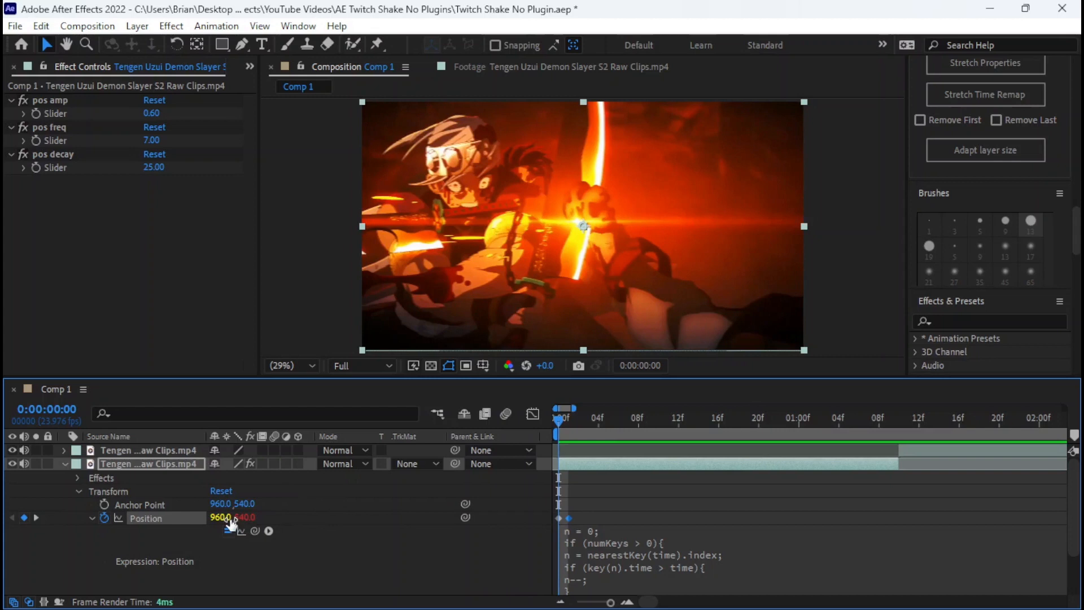
pyautogui.moveTo(231, 519); pyautogui.dragTo(197, 508)
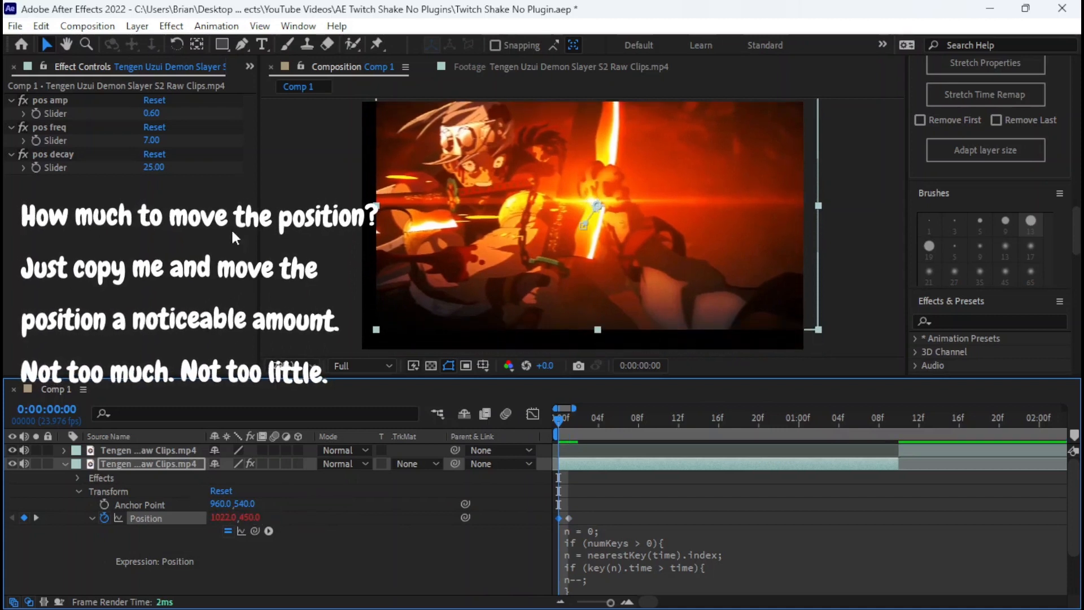
pyautogui.click(259, 27)
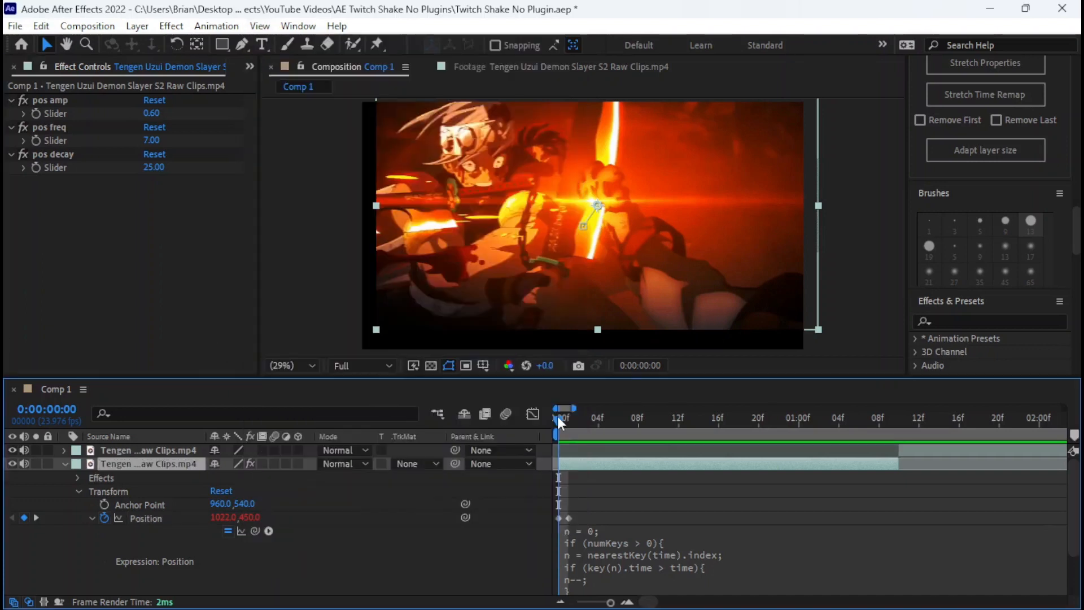
pyautogui.press('space')
pyautogui.press('space')
pyautogui.press('space')
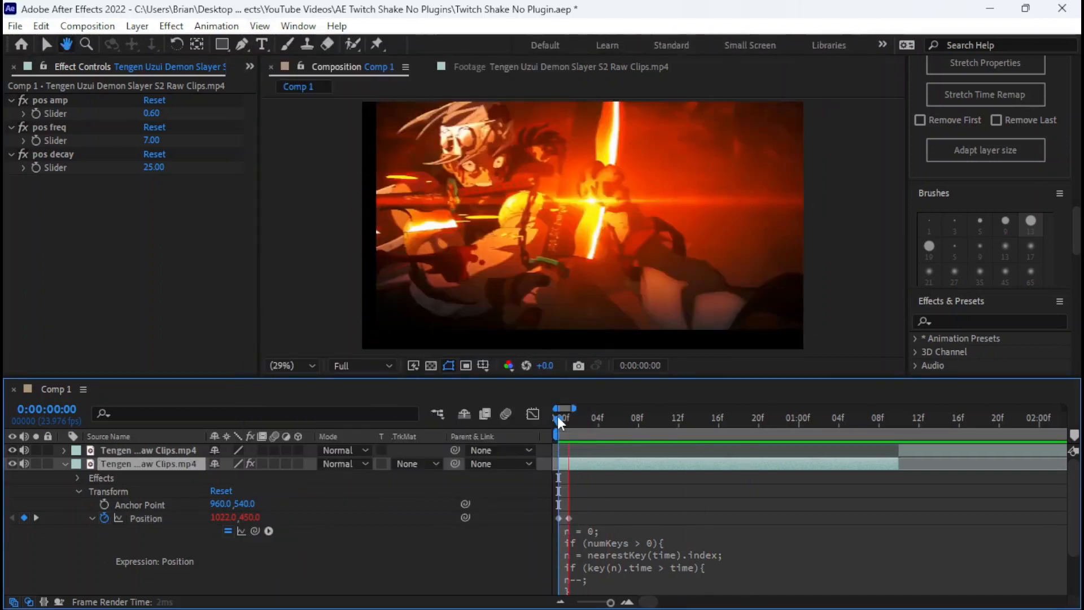
# Step: Find the Motion Tile effect and apply it to the clip layer
pyautogui.click(951, 322)
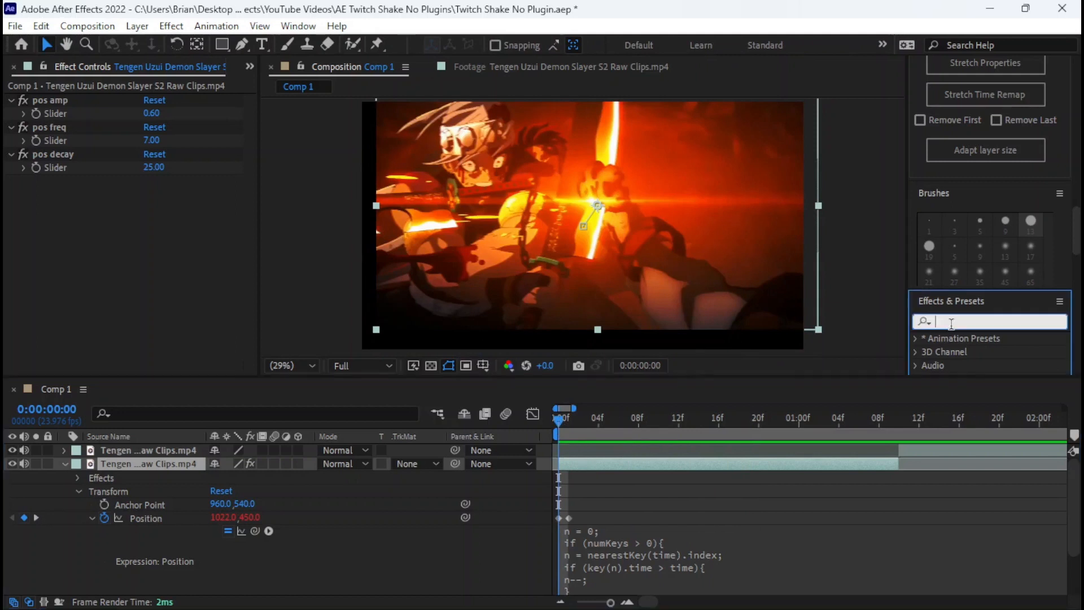
pyautogui.write('motion tile')
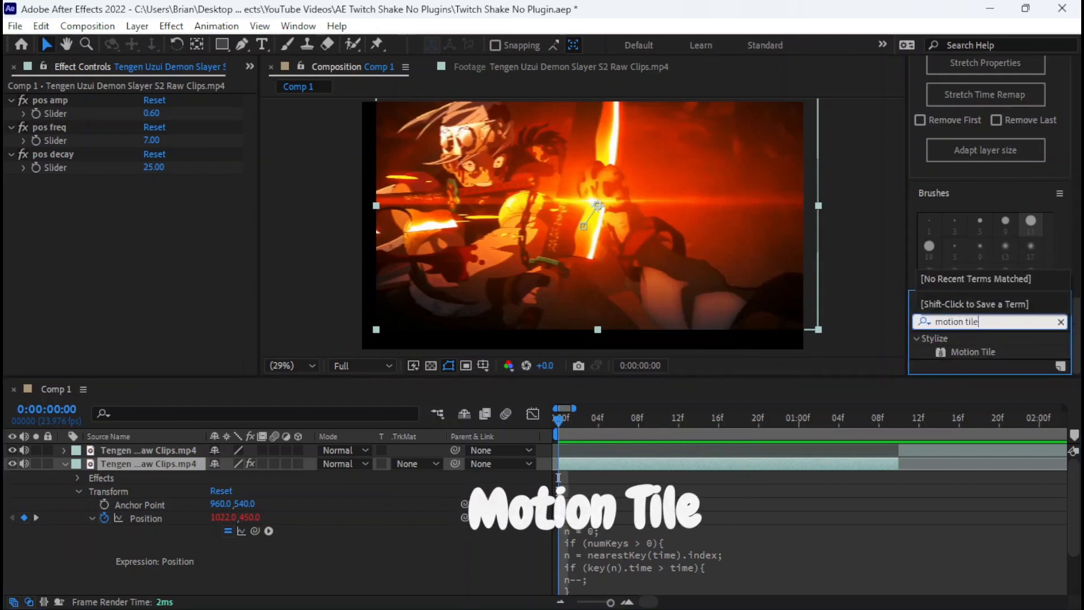
pyautogui.doubleClick(961, 352)
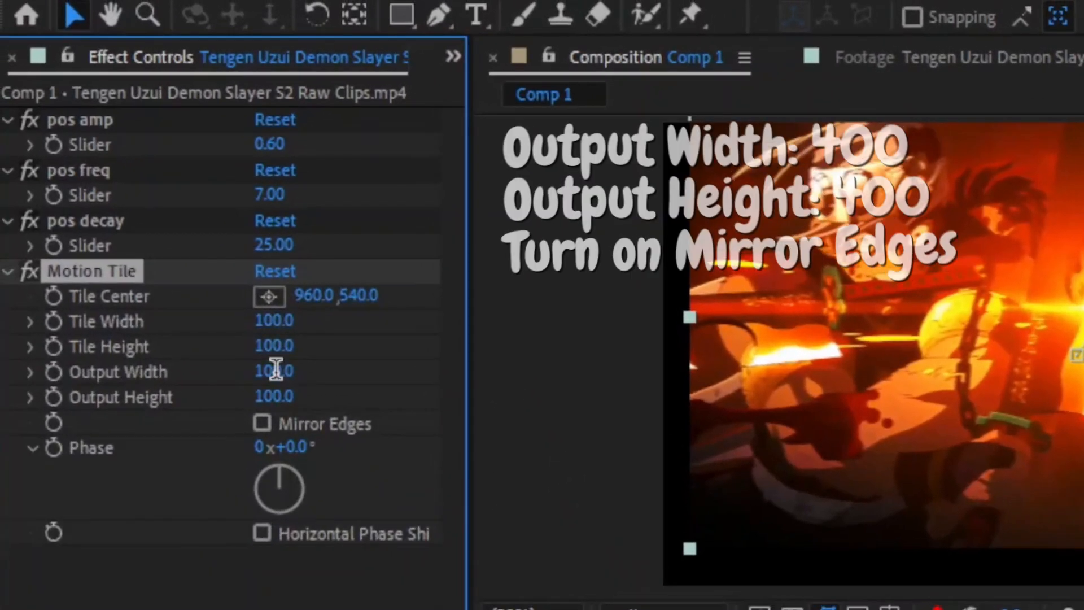
# Step: Set Motion Tile's output width and output height to 400 and turn on Mirror Edges
pyautogui.click(276, 370)
pyautogui.write('400')
pyautogui.press('Return')
pyautogui.click(274, 395)
pyautogui.write('400')
pyautogui.click(258, 421)
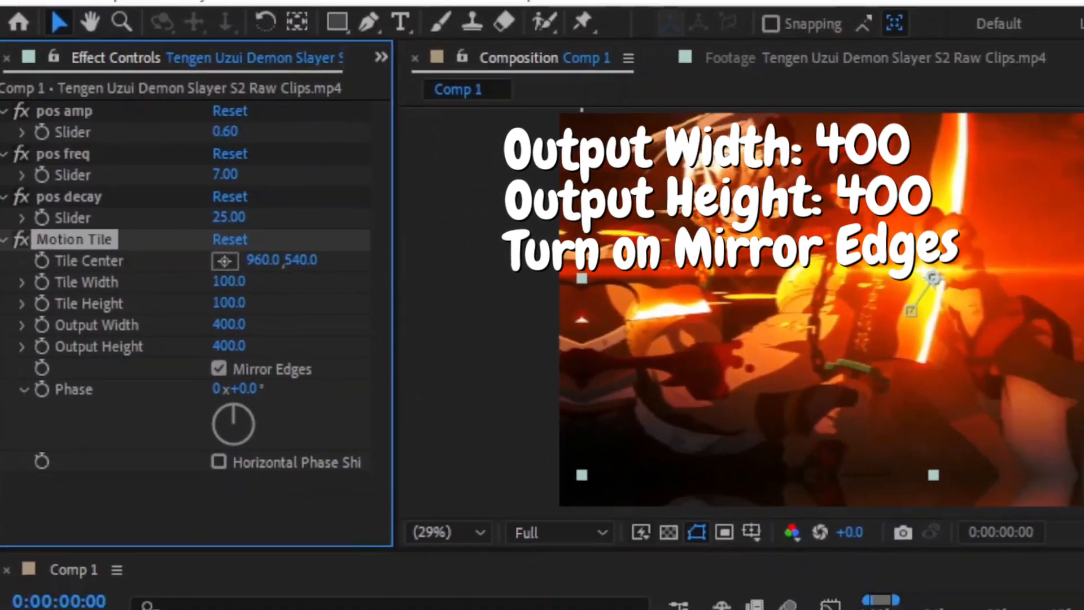
# Step: Play back the tiled shake and turn on motion blur for the clip layer
pyautogui.click(716, 517)
pyautogui.press('space')
pyautogui.press('space')
pyautogui.press('space')
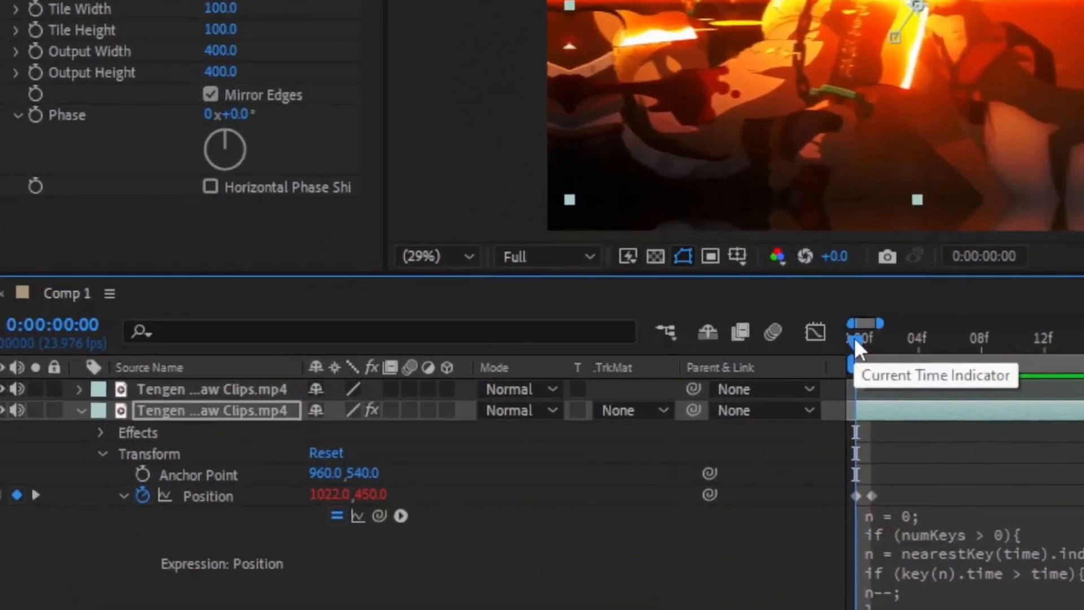
pyautogui.click(410, 410)
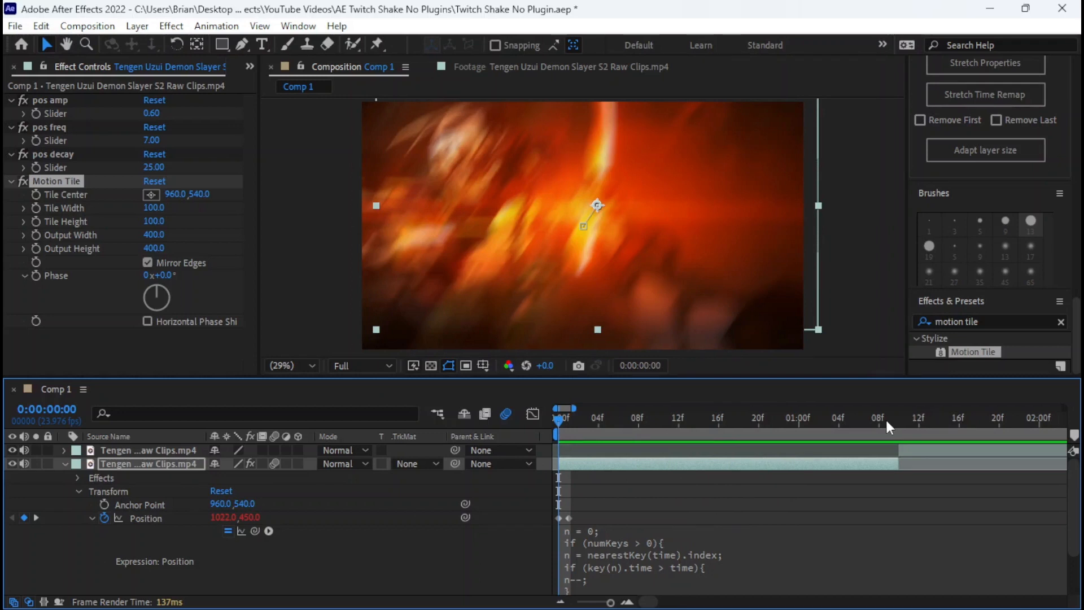
# Step: End the work area at 0:00:01:09 and play the shake from the start
pyautogui.click(886, 420)
pyautogui.press('n')
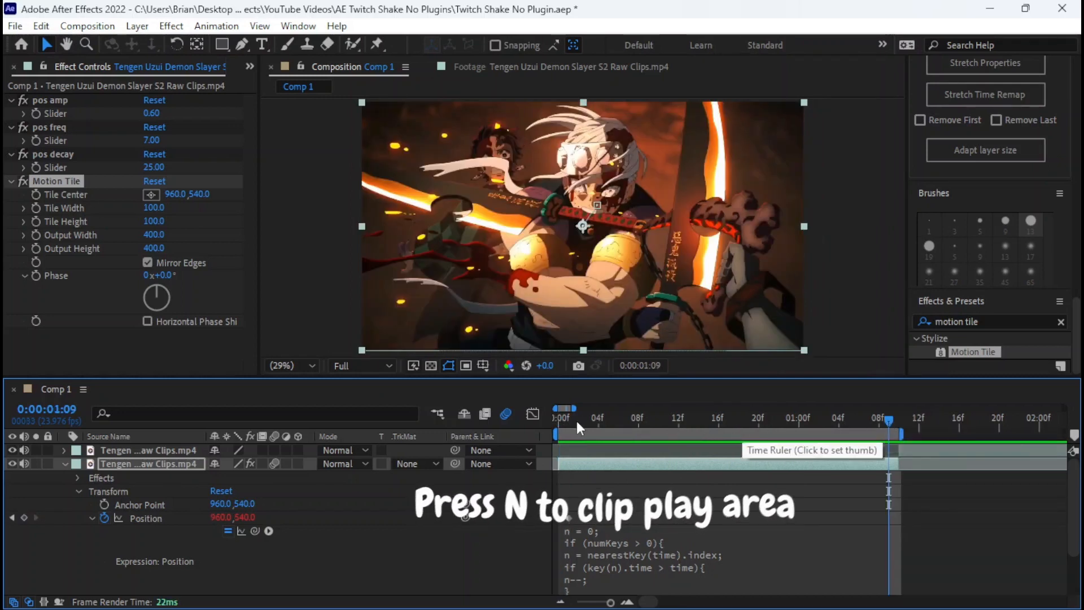
pyautogui.click(560, 422)
pyautogui.press('space')
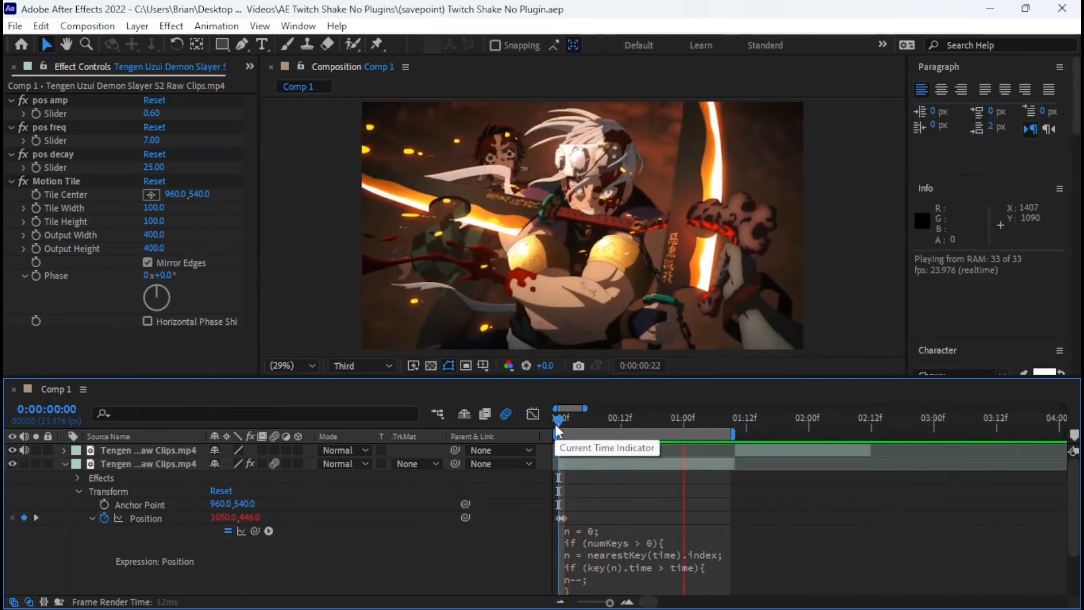
pyautogui.press('space')
# Step: Make the shake horizontal by setting the frame 0 Position keyframe to 1078, 537, and play it back
pyautogui.press('=')
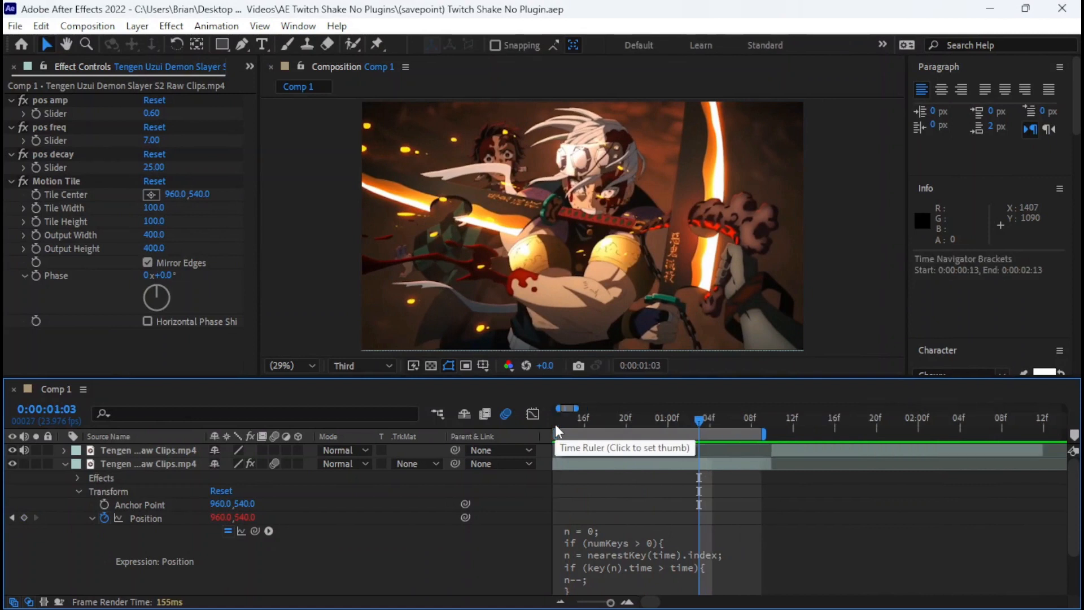
pyautogui.hscroll(-3, 631, 510)
pyautogui.click(561, 419)
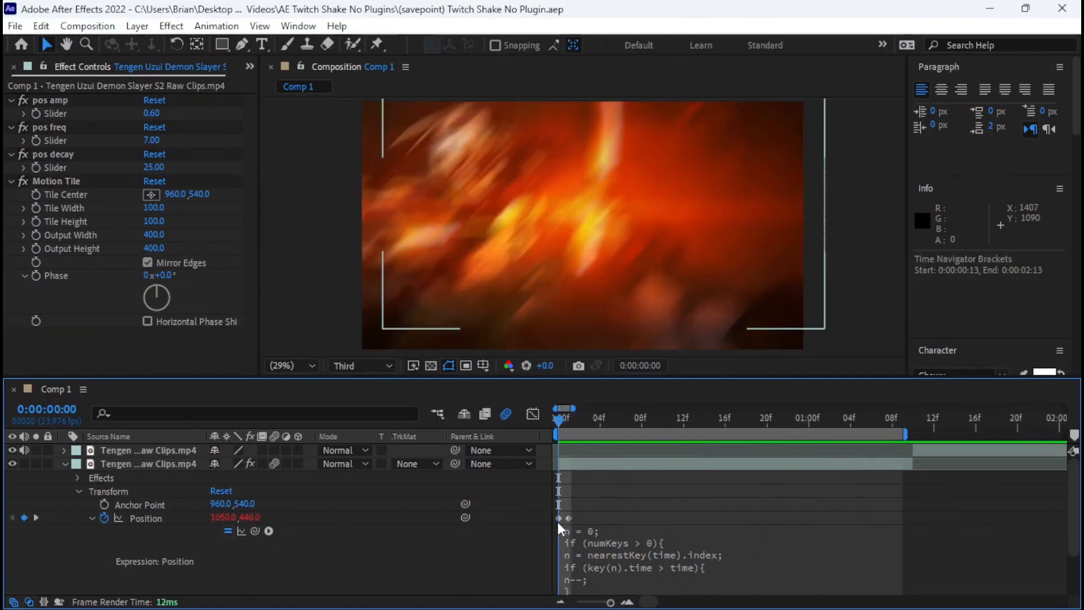
pyautogui.click(558, 519)
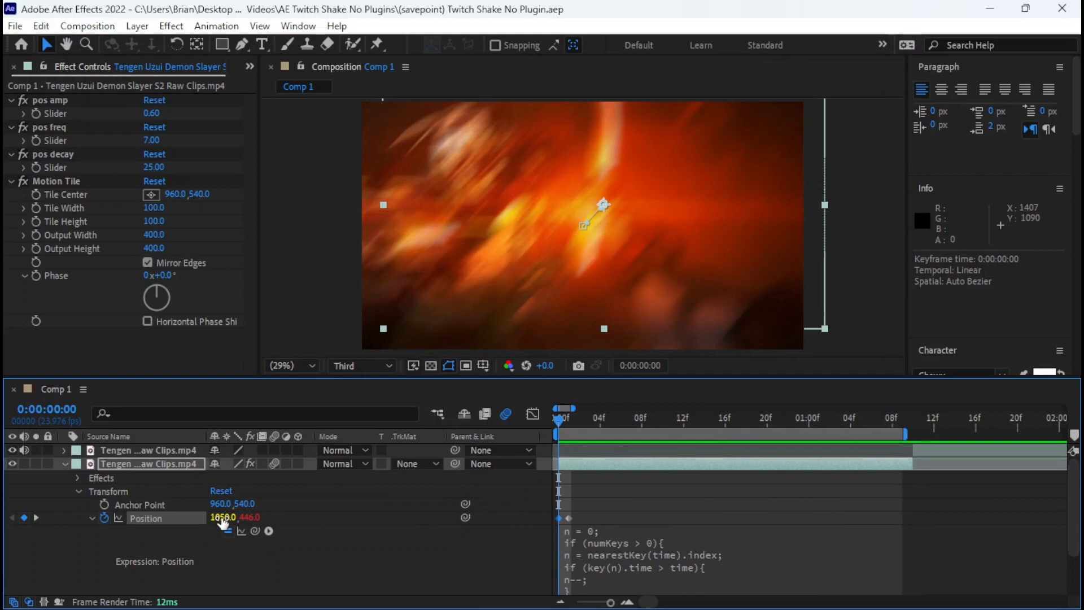
pyautogui.moveTo(285, 520); pyautogui.dragTo(319, 523)
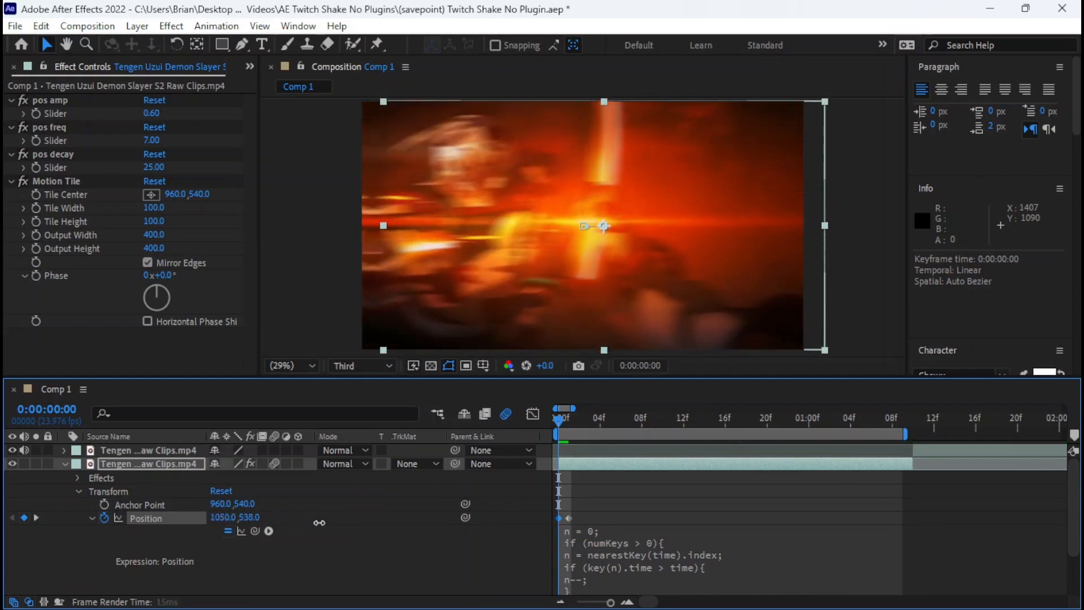
pyautogui.moveTo(227, 527); pyautogui.dragTo(248, 521)
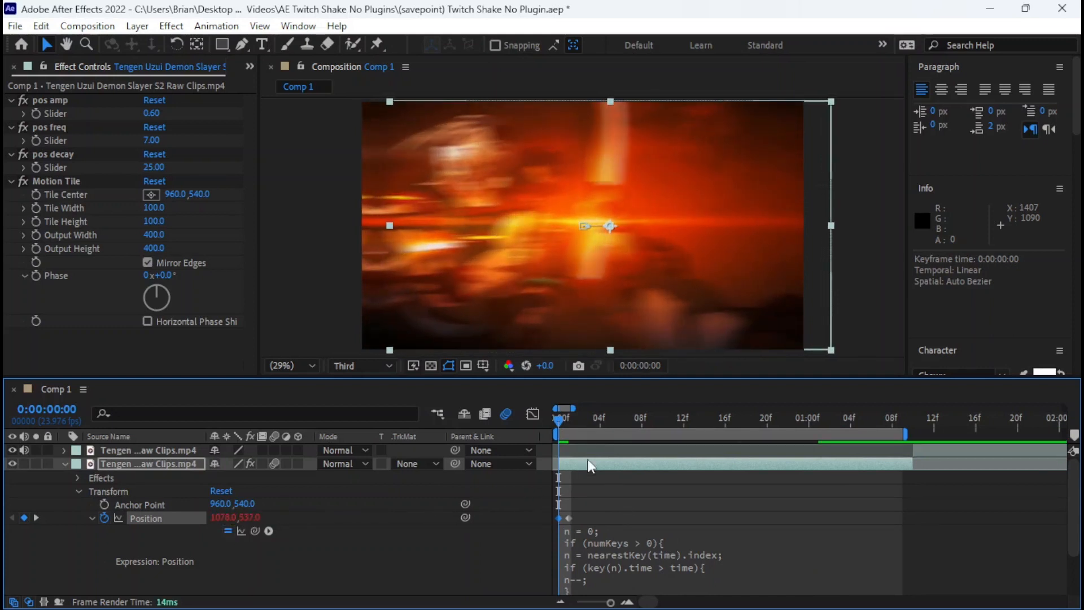
pyautogui.press('space')
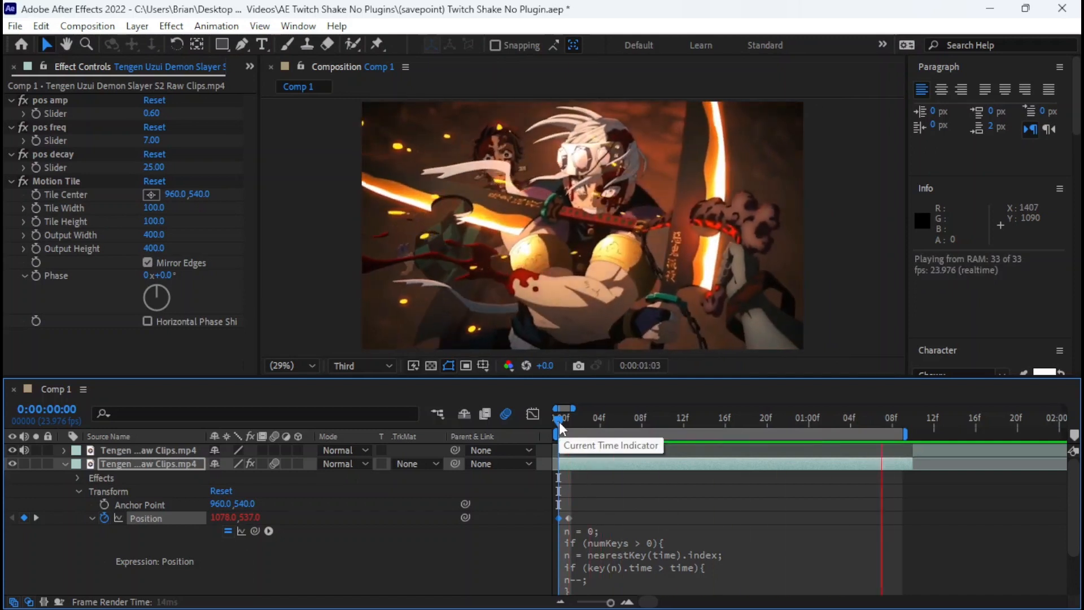
pyautogui.press('space')
# Step: Make the shake vertical by setting the frame 0 Position keyframe to 956, 633, and play it back
pyautogui.click(560, 427)
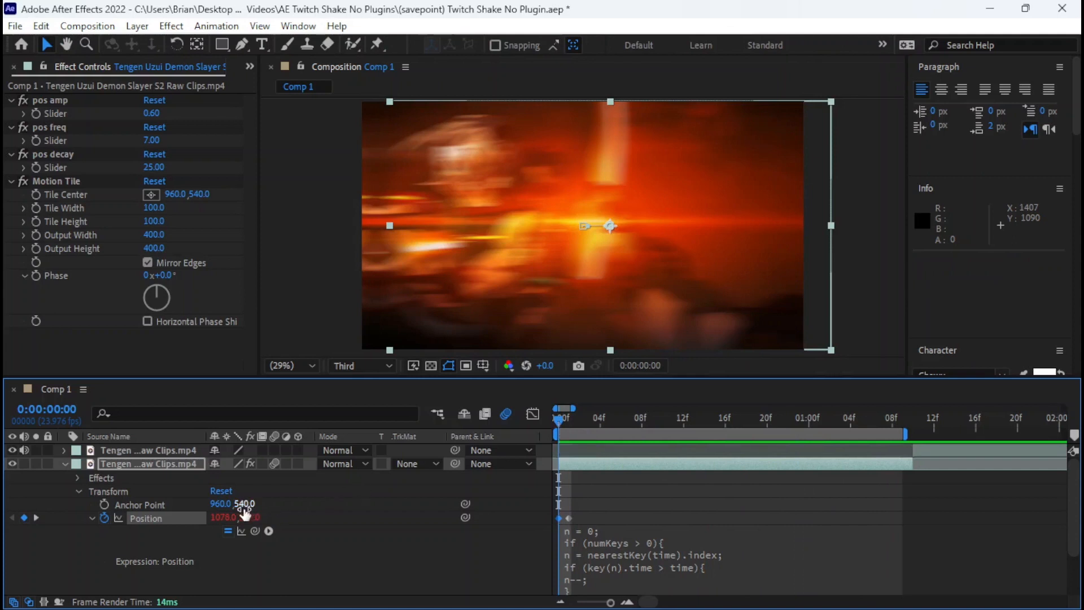
pyautogui.moveTo(249, 518); pyautogui.dragTo(313, 530)
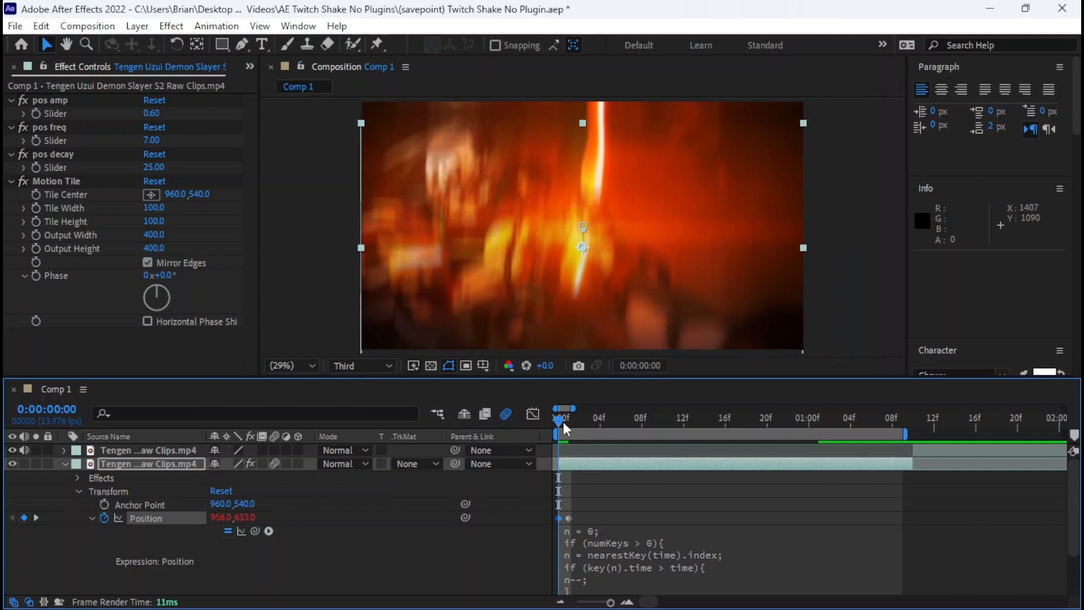
pyautogui.press('space')
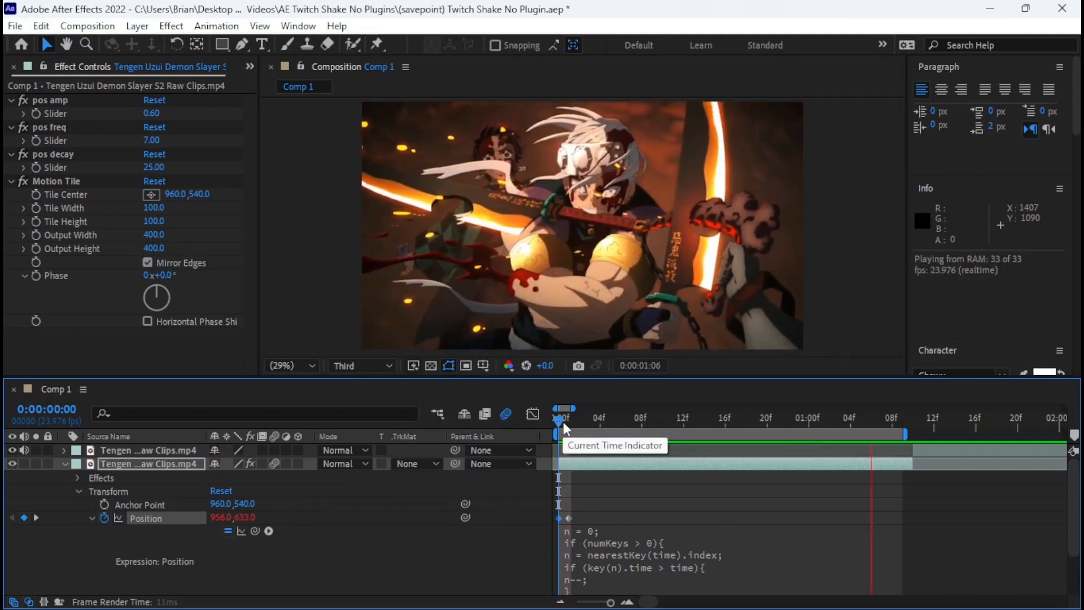
pyautogui.press('space')
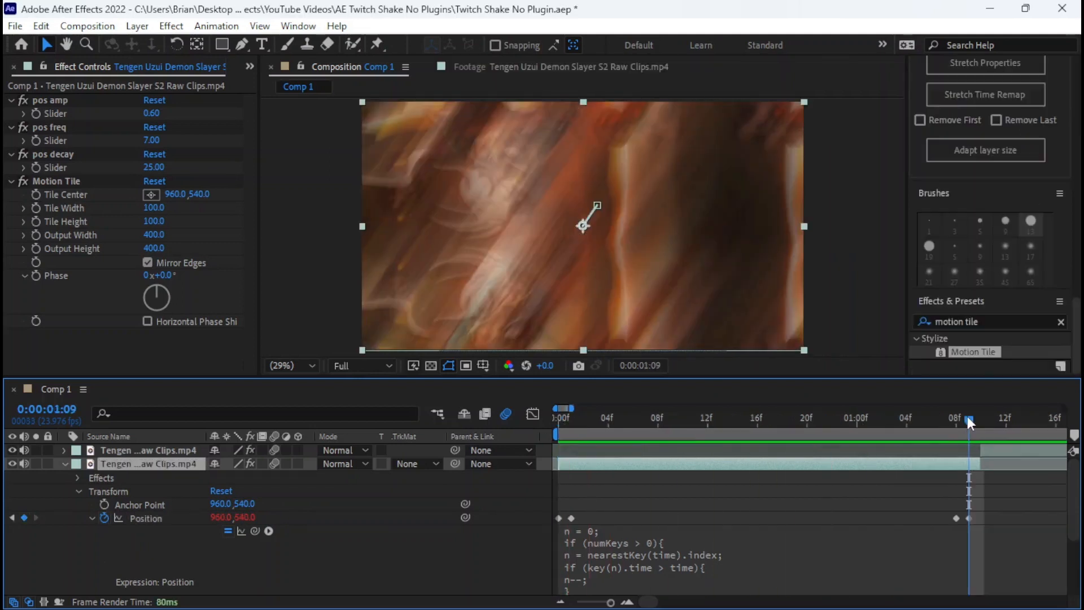
# Step: Select the Position keyframe at frame 0, set the pos amp slider to 1 and play back the shake
pyautogui.click(561, 419)
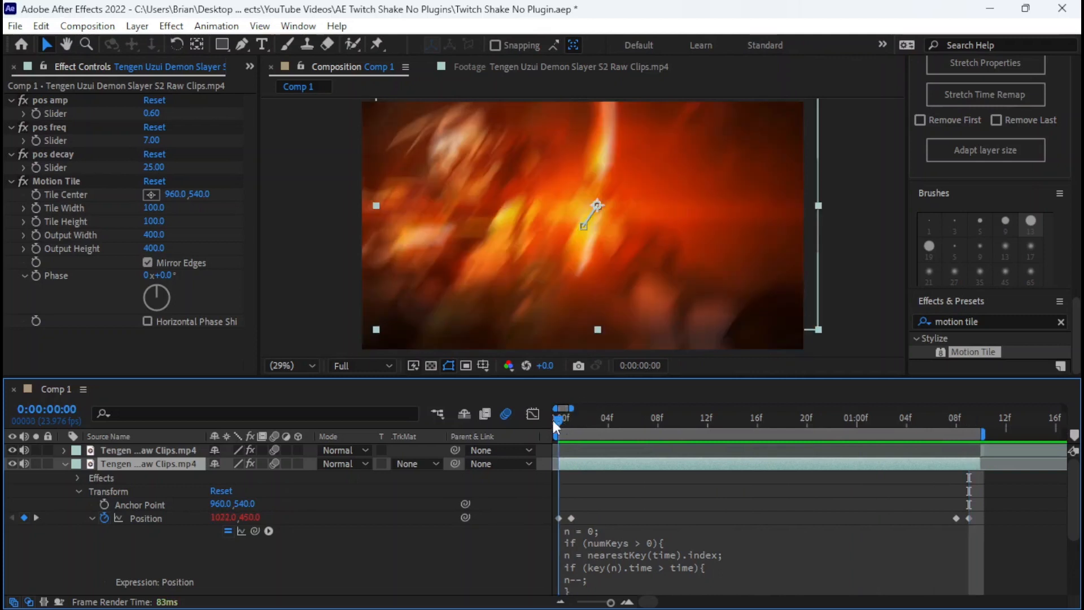
pyautogui.click(559, 517)
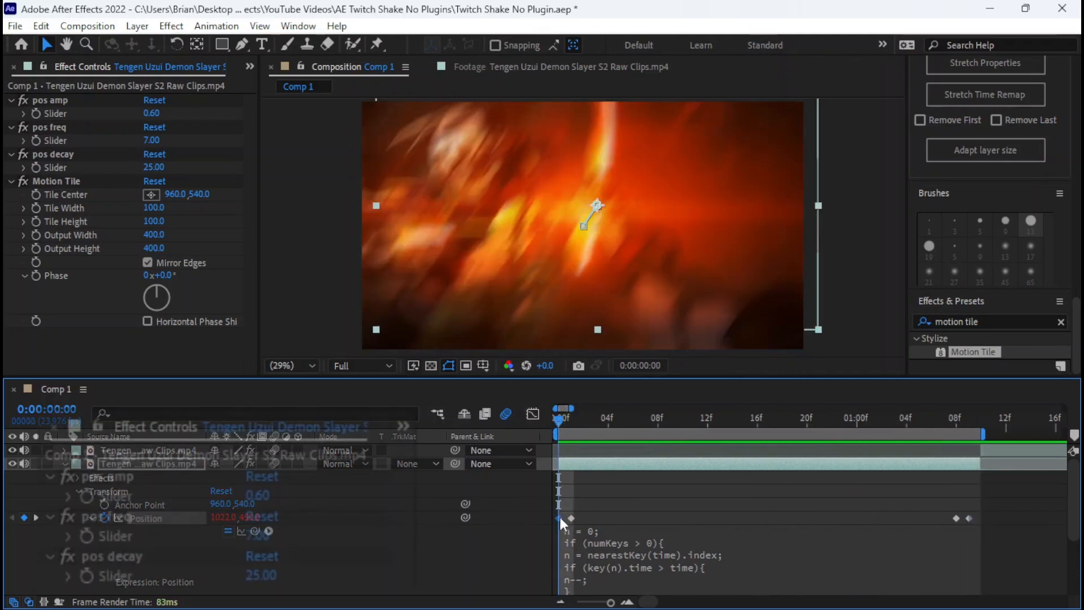
pyautogui.click(151, 112)
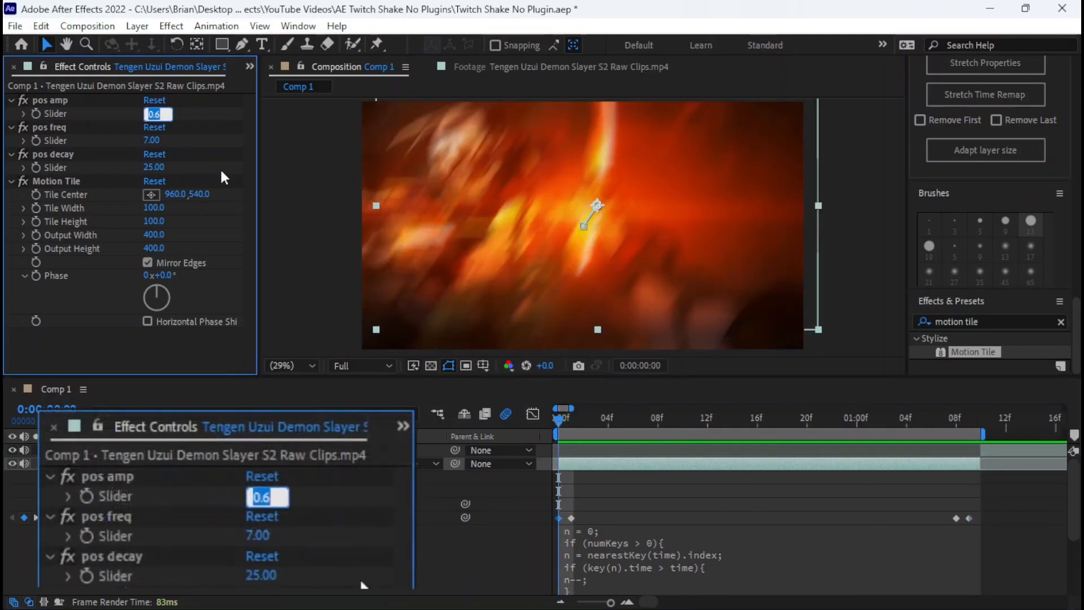
pyautogui.write('1')
pyautogui.press('Return')
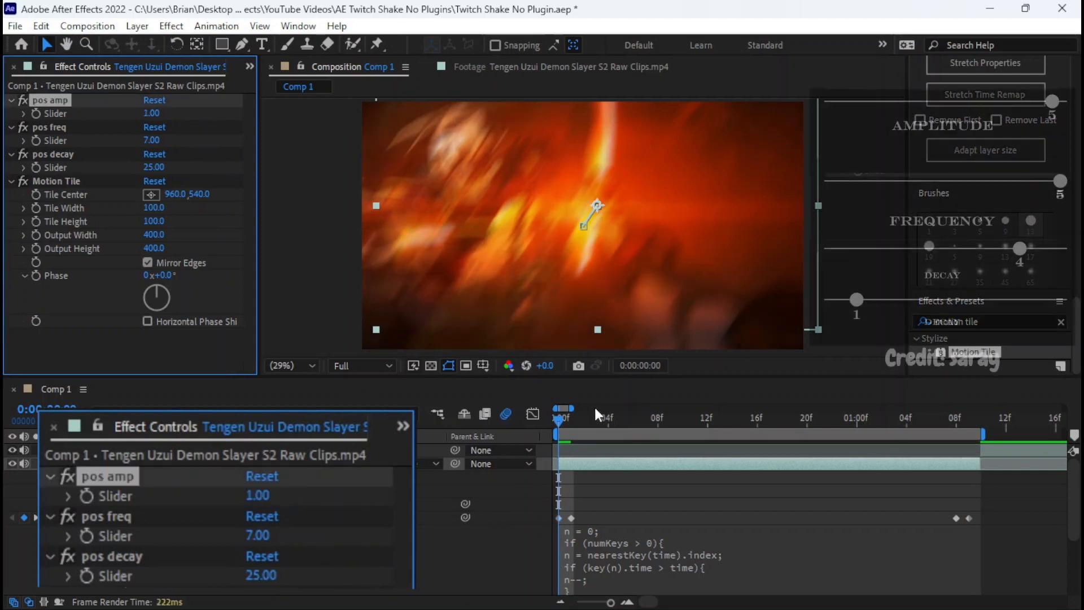
pyautogui.press('space')
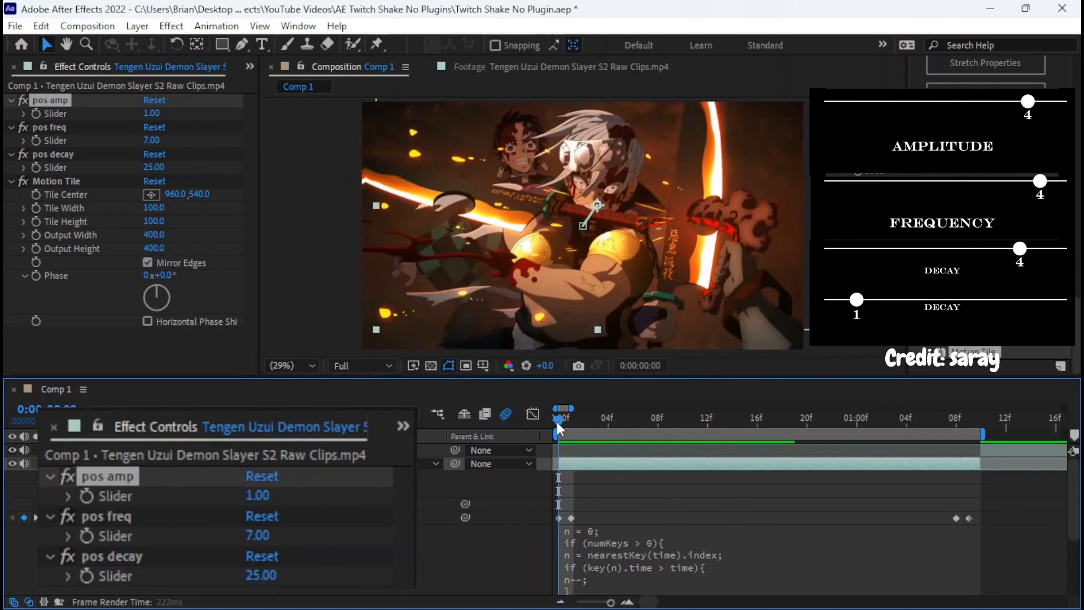
pyautogui.press('space')
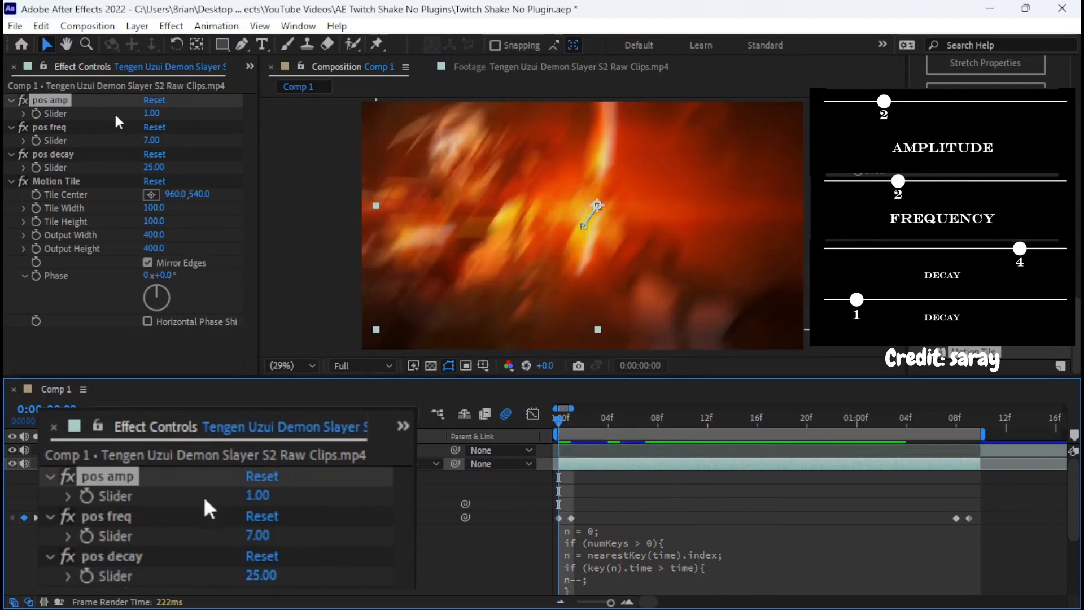
# Step: Set the pos amp slider to 0.2 and return the playhead to frame 0
pyautogui.click(154, 111)
pyautogui.click(155, 112)
pyautogui.write('0.2')
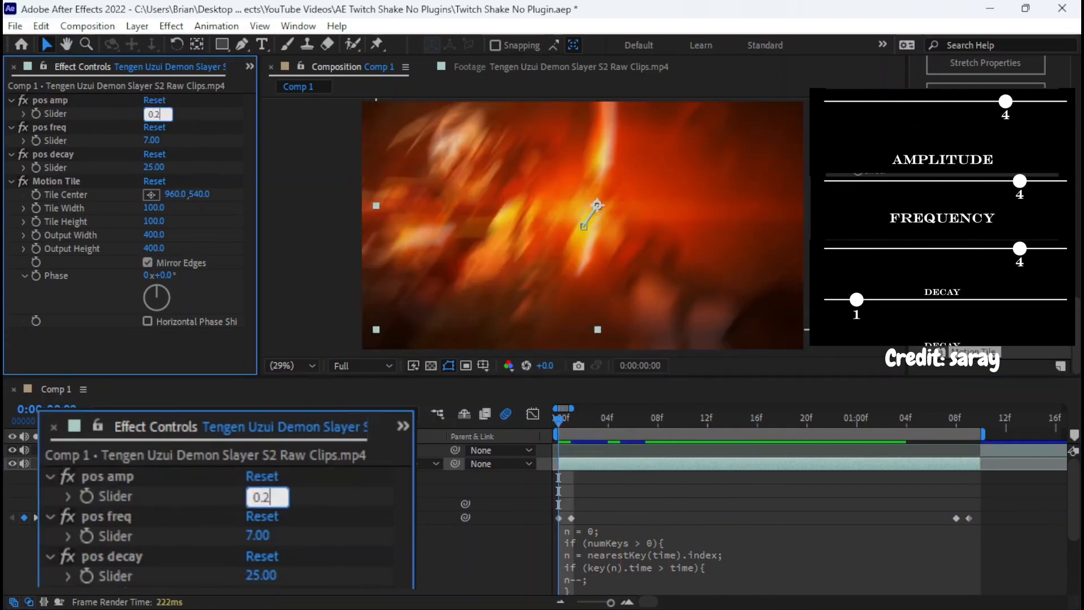
pyautogui.press('Return')
pyautogui.click(559, 418)
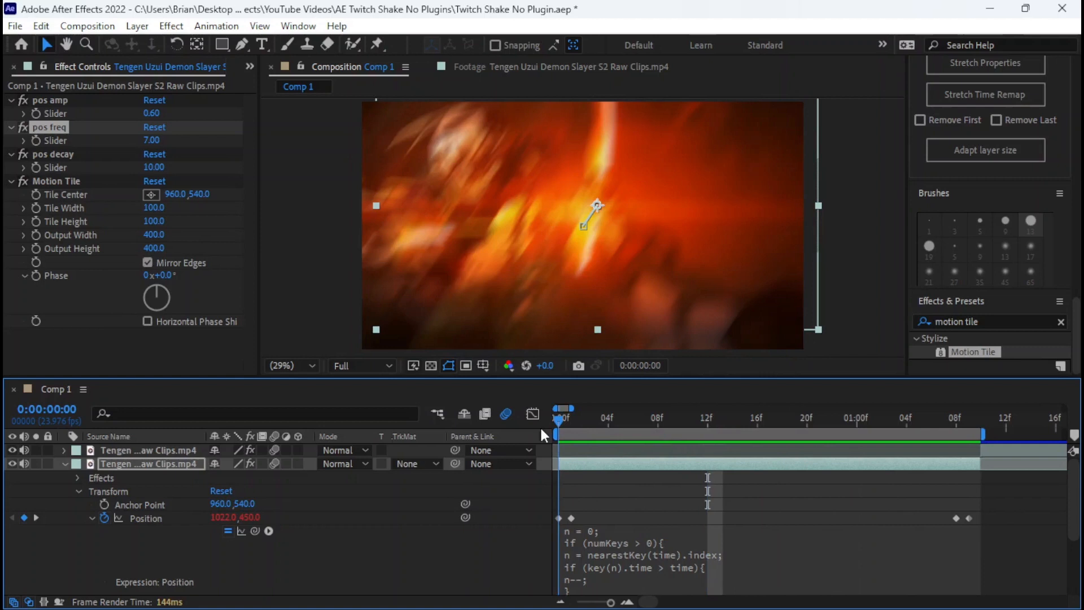
# Step: Copy the two Position keyframes at the start of the first clip, paste them at 0:00:00:15 and play from the start
pyautogui.moveTo(591, 505); pyautogui.dragTo(547, 520)
pyautogui.hotkey('ctrl', 'c')
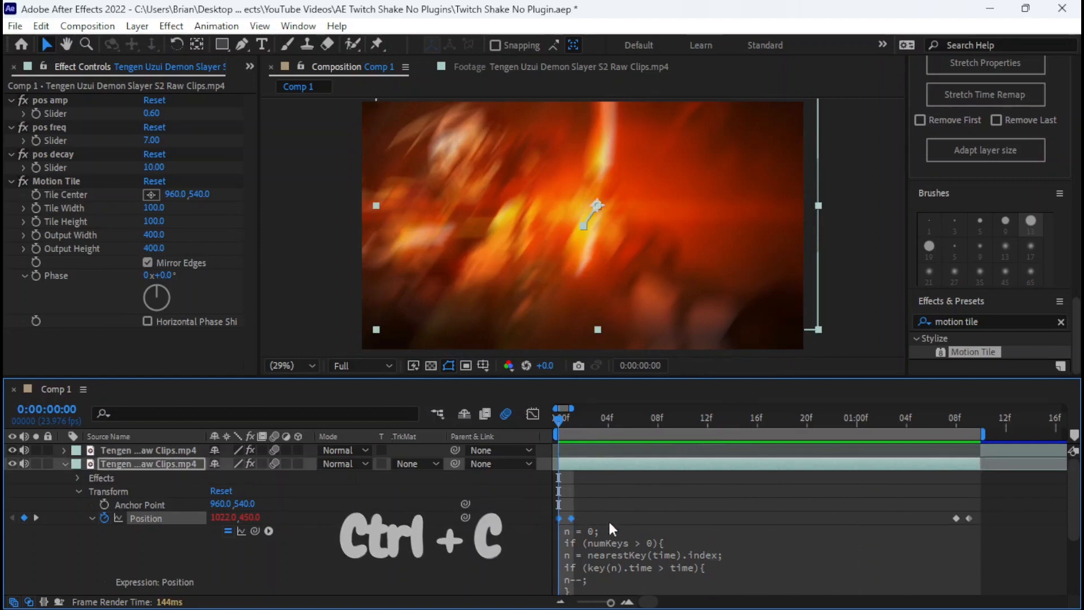
pyautogui.click(659, 520)
pyautogui.click(740, 427)
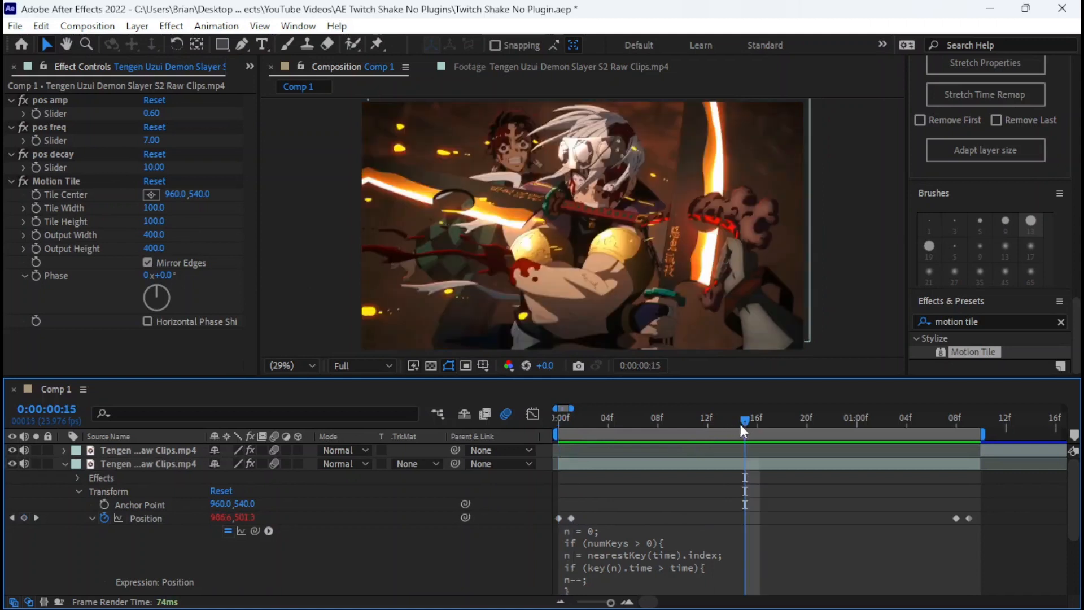
pyautogui.click(132, 519)
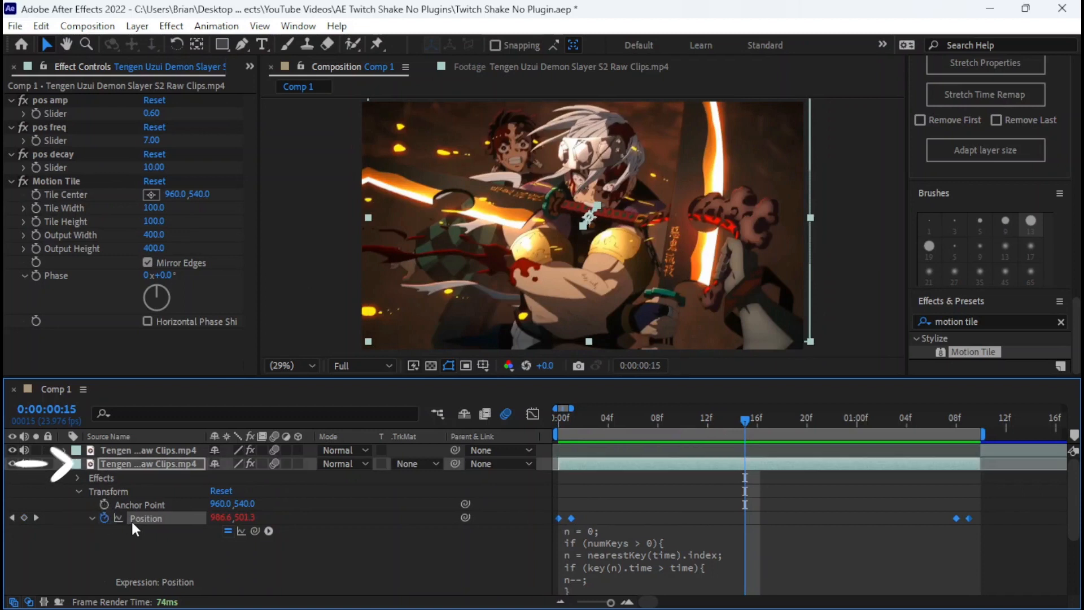
pyautogui.hotkey('ctrl', 'v')
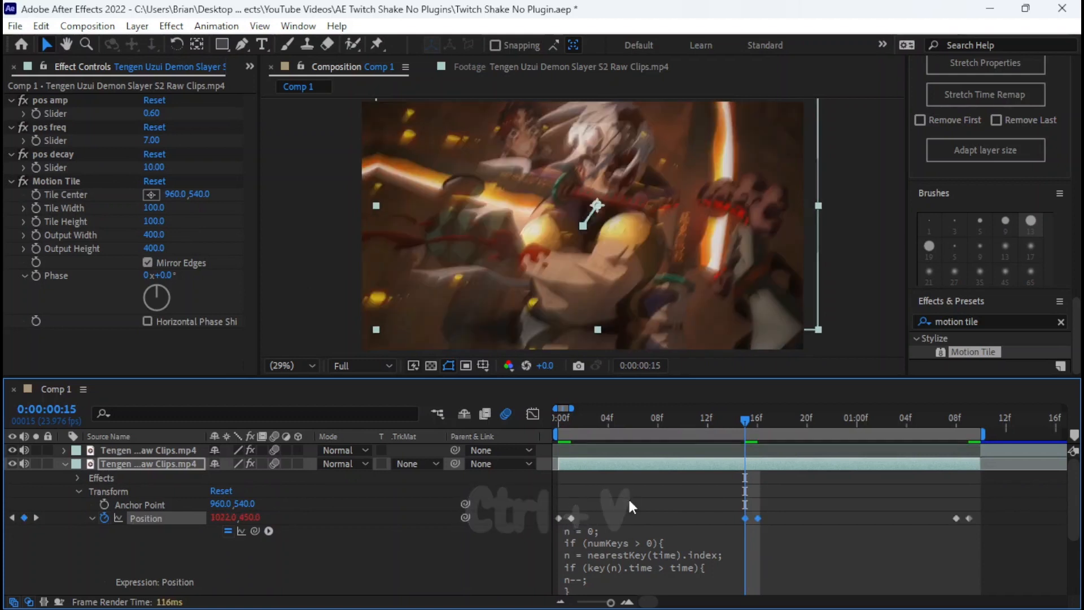
pyautogui.moveTo(583, 426); pyautogui.dragTo(548, 424)
pyautogui.press('space')
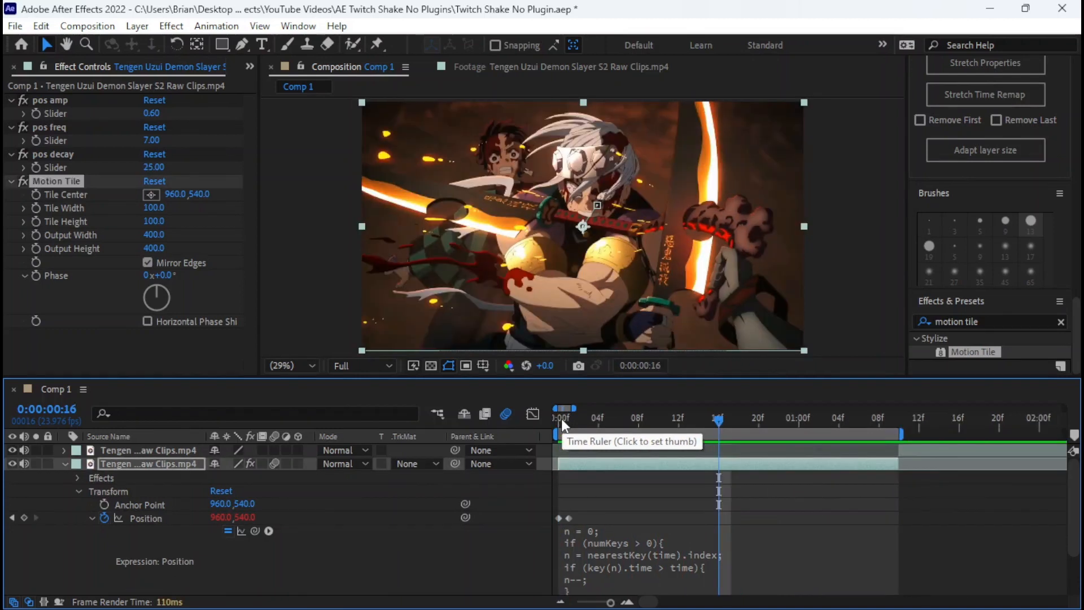
# Step: Copy the first clip's two opening Position keyframes, paste them near its end at 0:00:01:08 and play from the start
pyautogui.click(581, 506)
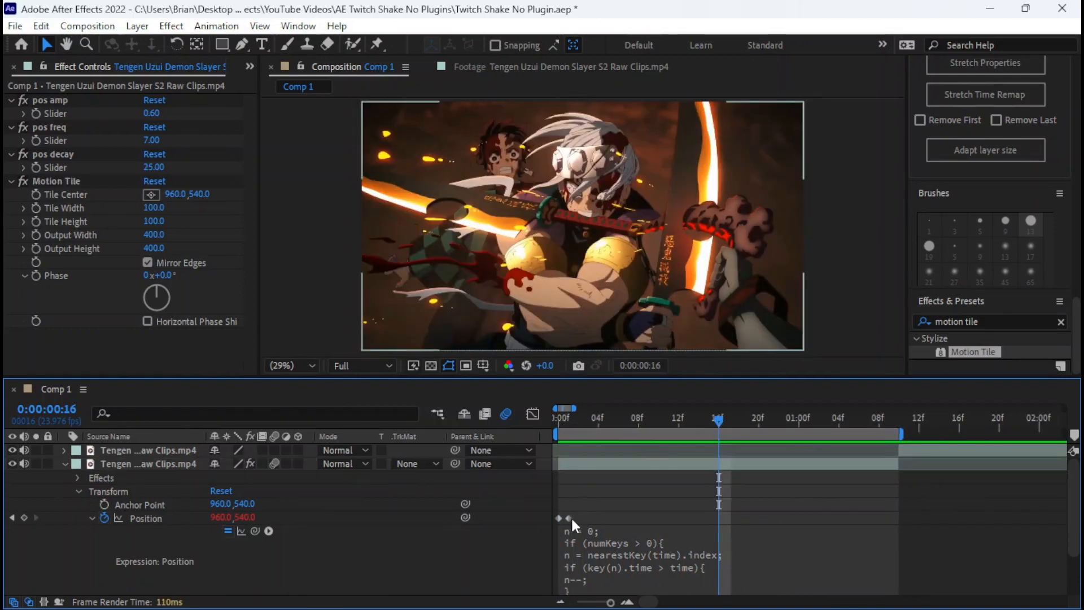
pyautogui.moveTo(567, 520); pyautogui.dragTo(551, 518)
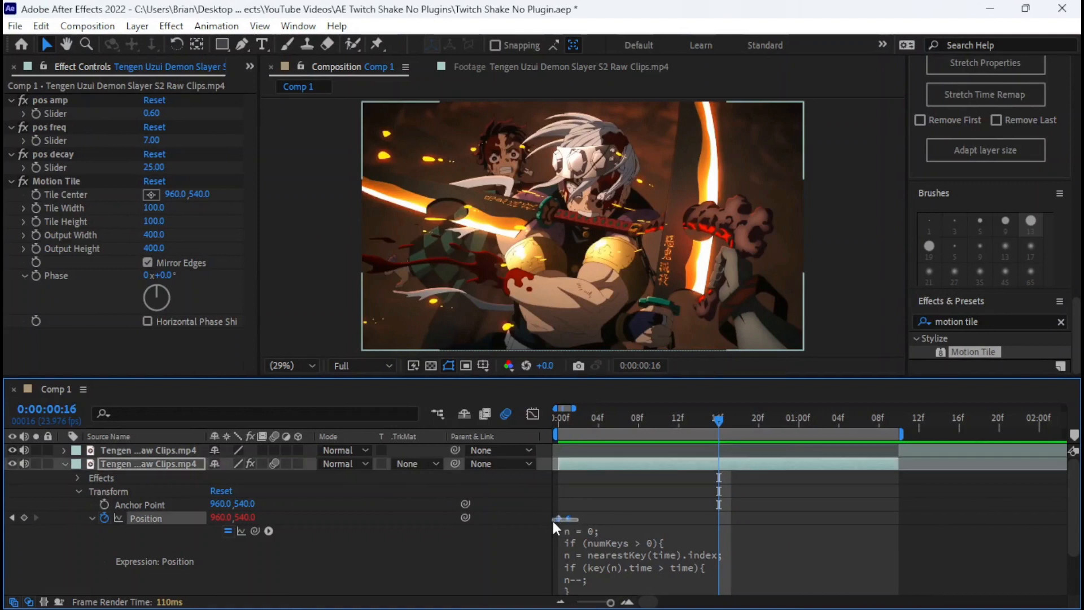
pyautogui.hotkey('ctrl', 'c')
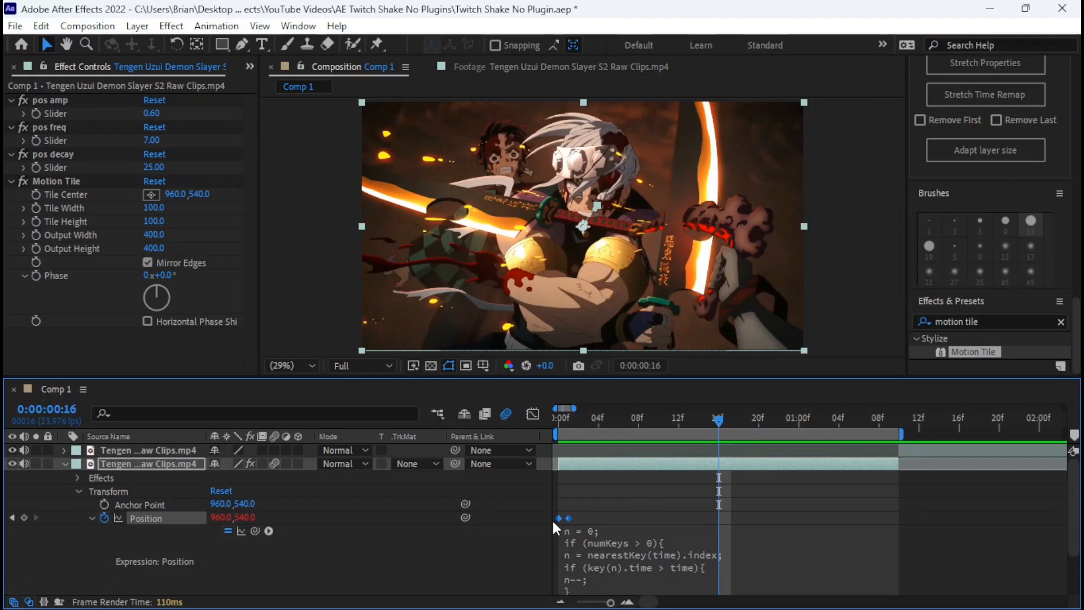
pyautogui.click(852, 508)
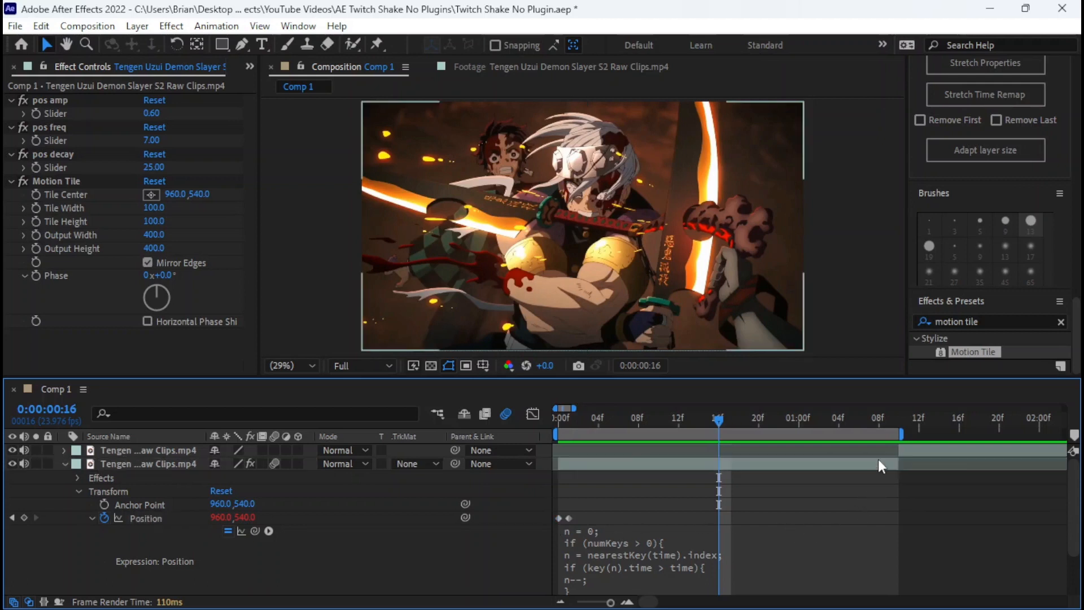
pyautogui.click(871, 421)
pyautogui.moveTo(872, 418); pyautogui.dragTo(879, 419)
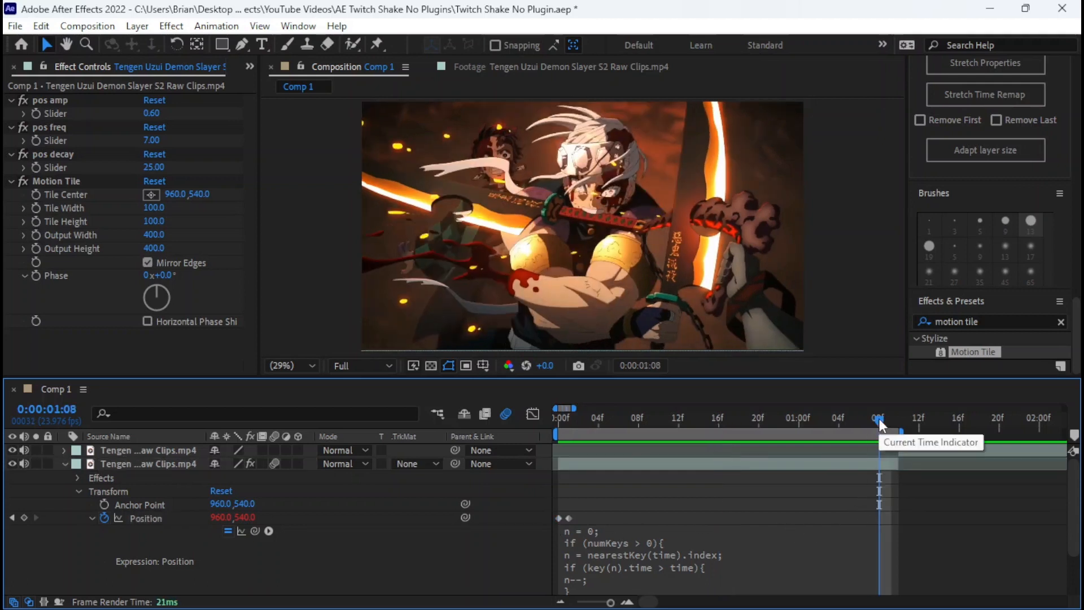
pyautogui.click(181, 518)
pyautogui.hotkey('ctrl', 'v')
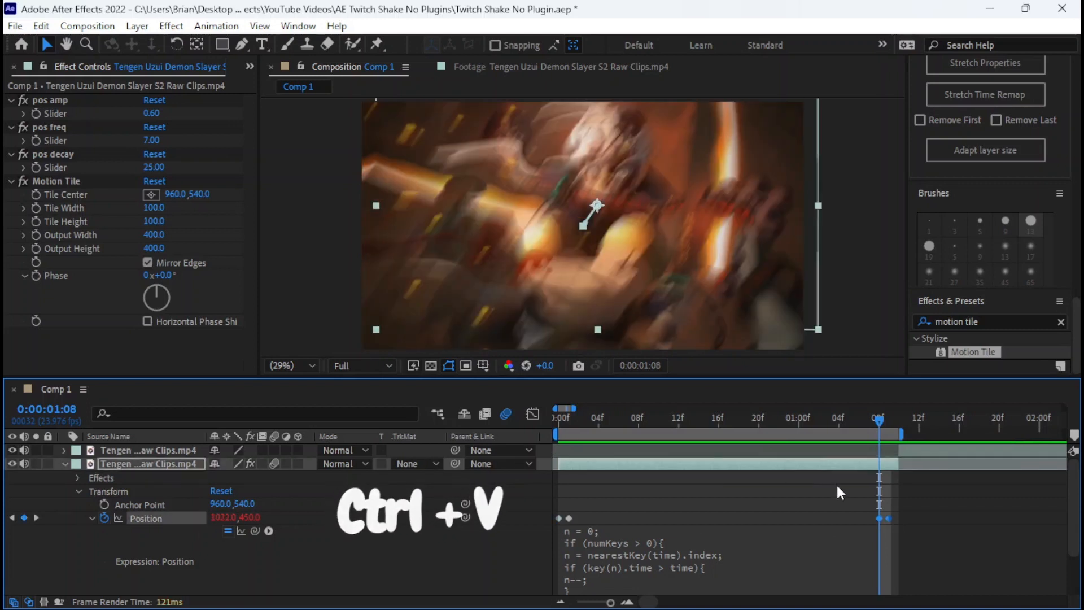
pyautogui.click(838, 487)
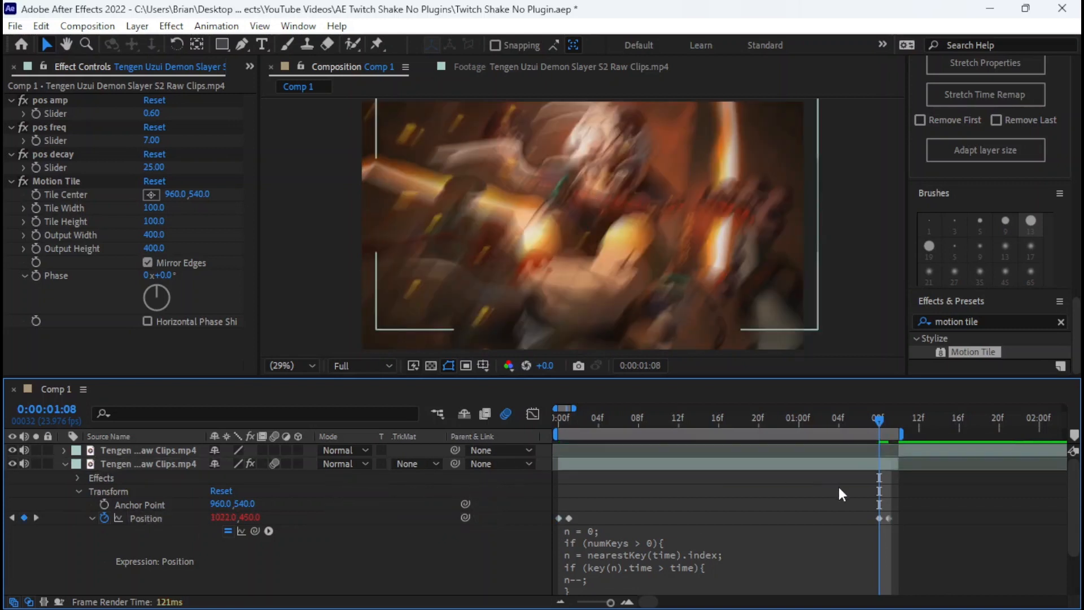
pyautogui.moveTo(650, 424); pyautogui.dragTo(535, 429)
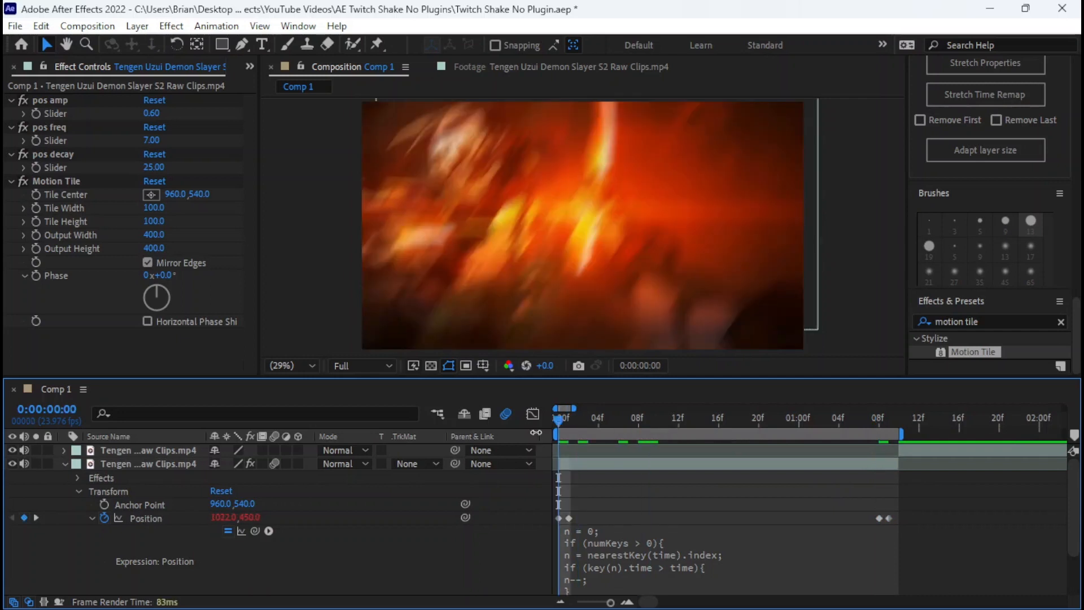
pyautogui.press('space')
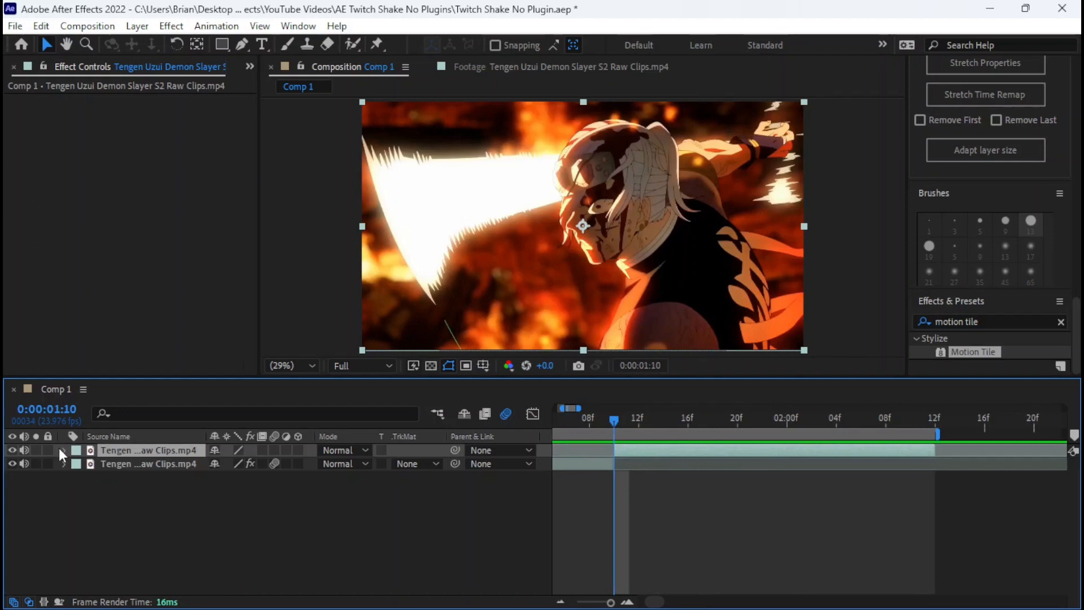
# Step: Copy the pos amp, pos freq, pos decay and Motion Tile effects from the first clip onto the second clip
pyautogui.click(152, 461)
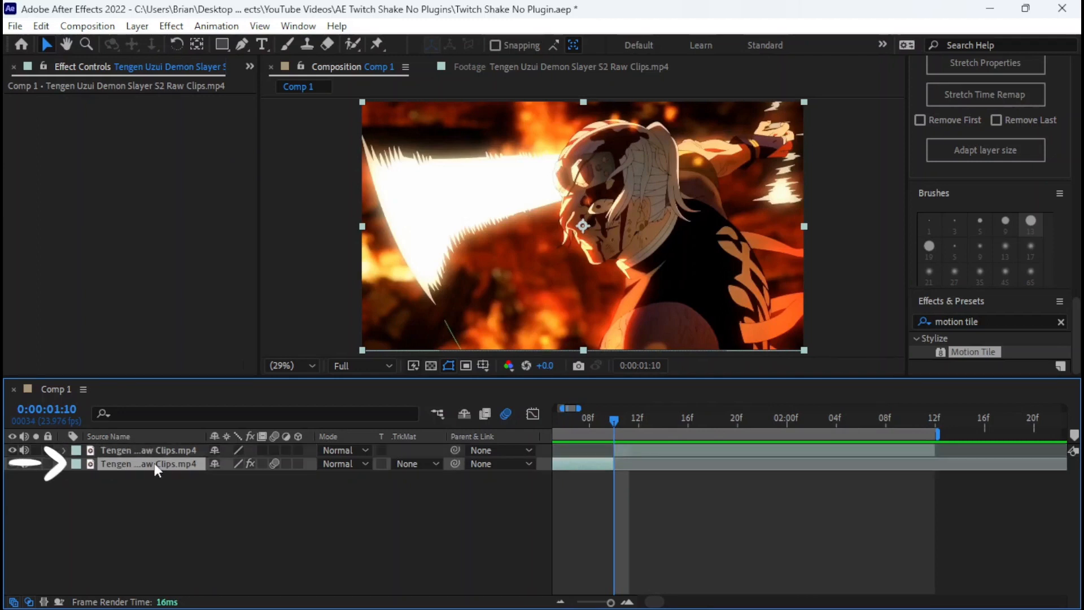
pyautogui.click(49, 151)
pyautogui.keyDown('ctrl'); pyautogui.click(43, 125); pyautogui.keyUp('ctrl')
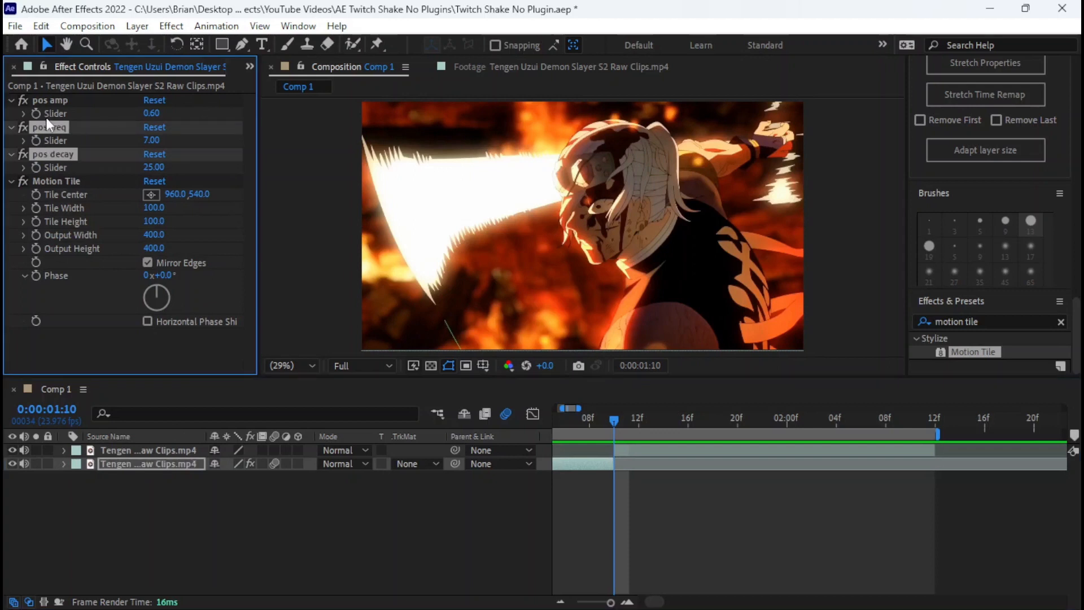
pyautogui.keyDown('ctrl'); pyautogui.click(49, 102); pyautogui.keyUp('ctrl')
pyautogui.keyDown('ctrl'); pyautogui.click(50, 180); pyautogui.keyUp('ctrl')
pyautogui.hotkey('ctrl', 'c')
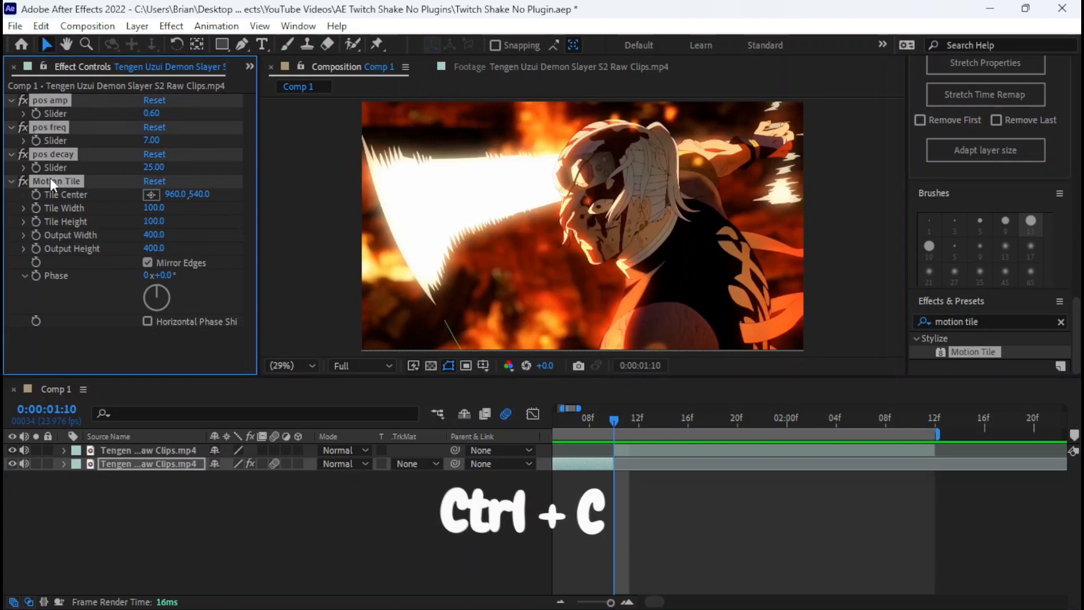
pyautogui.click(661, 453)
pyautogui.hotkey('ctrl', 'v')
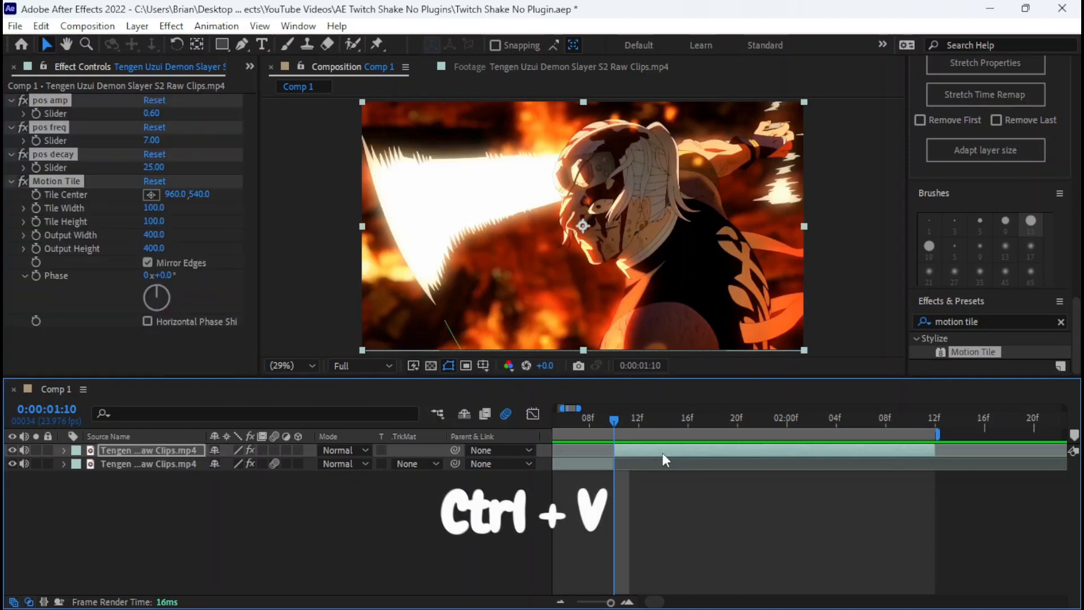
# Step: Copy the entire Position expression of the first clip and collapse that layer's properties
pyautogui.click(582, 468)
pyautogui.click(64, 464)
pyautogui.click(79, 491)
pyautogui.scroll(-1, 121, 505)
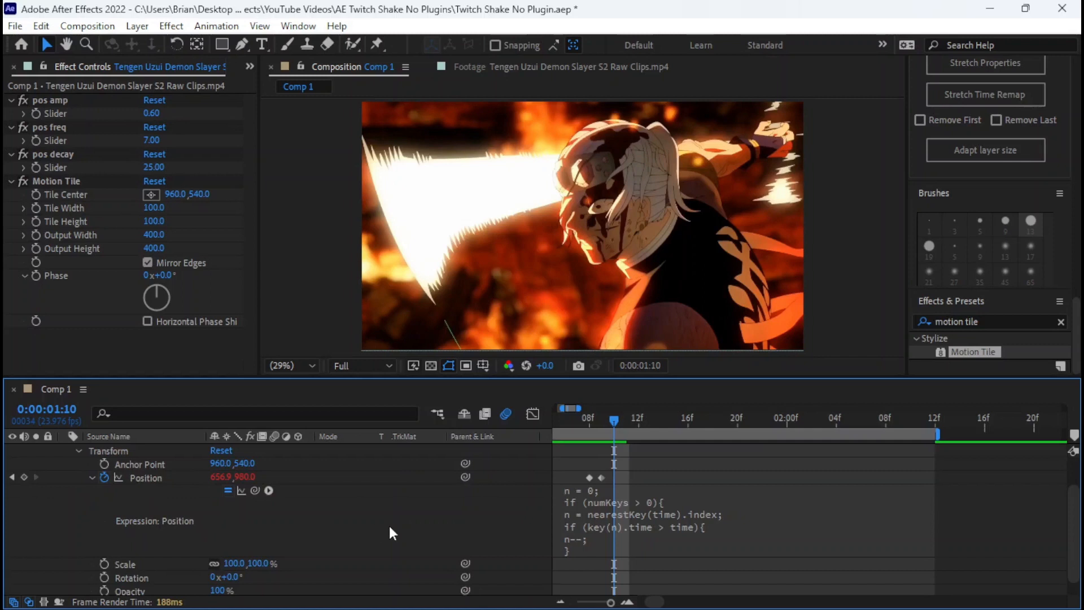
pyautogui.click(590, 513)
pyautogui.hotkey('ctrl', 'a')
pyautogui.hotkey('ctrl', 'c')
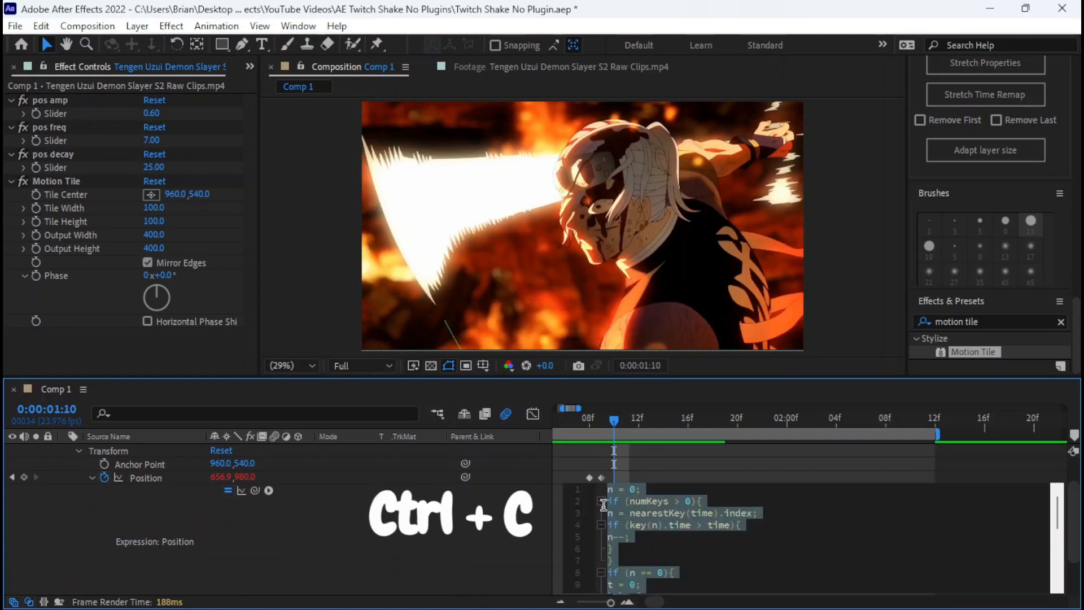
pyautogui.click(591, 462)
pyautogui.scroll(1, 591, 462)
pyautogui.click(63, 464)
# Step: Add an expression to the second clip's Position and paste the copied shake code into it
pyautogui.click(646, 450)
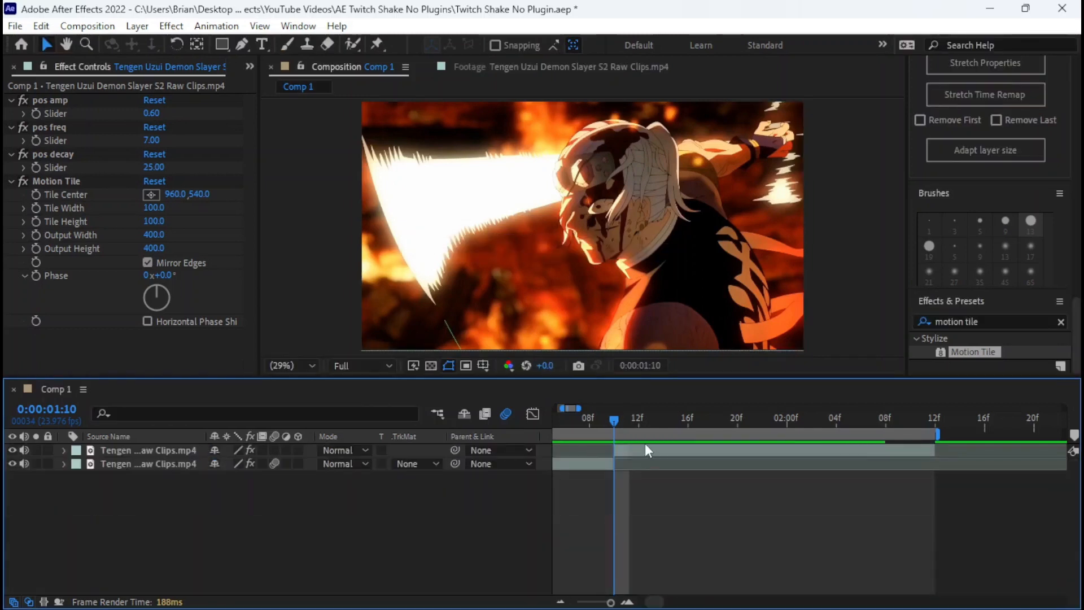
pyautogui.click(63, 450)
pyautogui.click(78, 478)
pyautogui.click(125, 505)
pyautogui.rightClick(128, 506)
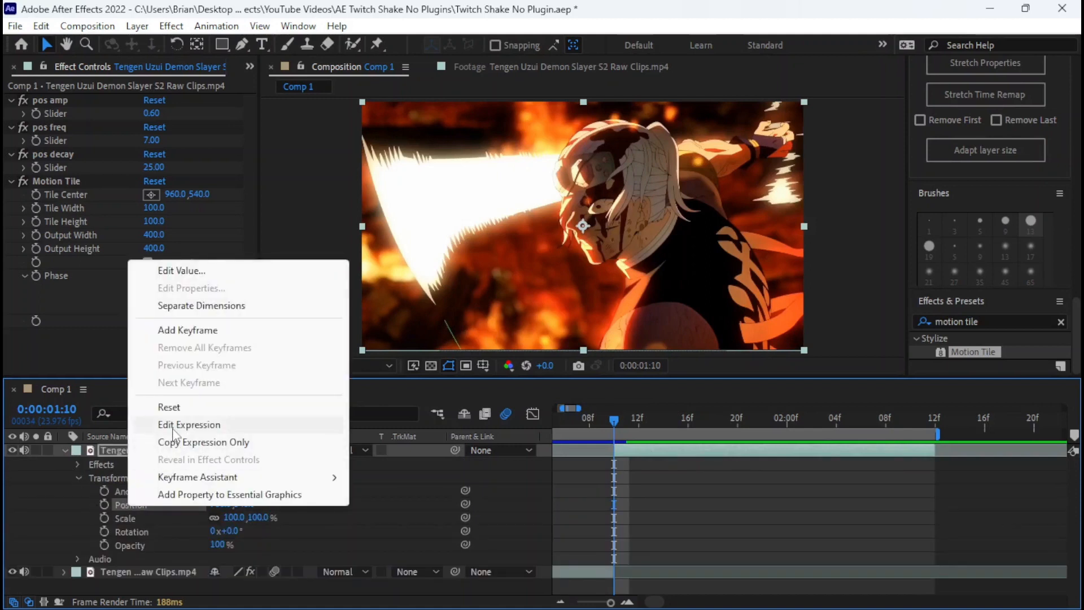
pyautogui.click(192, 425)
pyautogui.hotkey('ctrl', 'v')
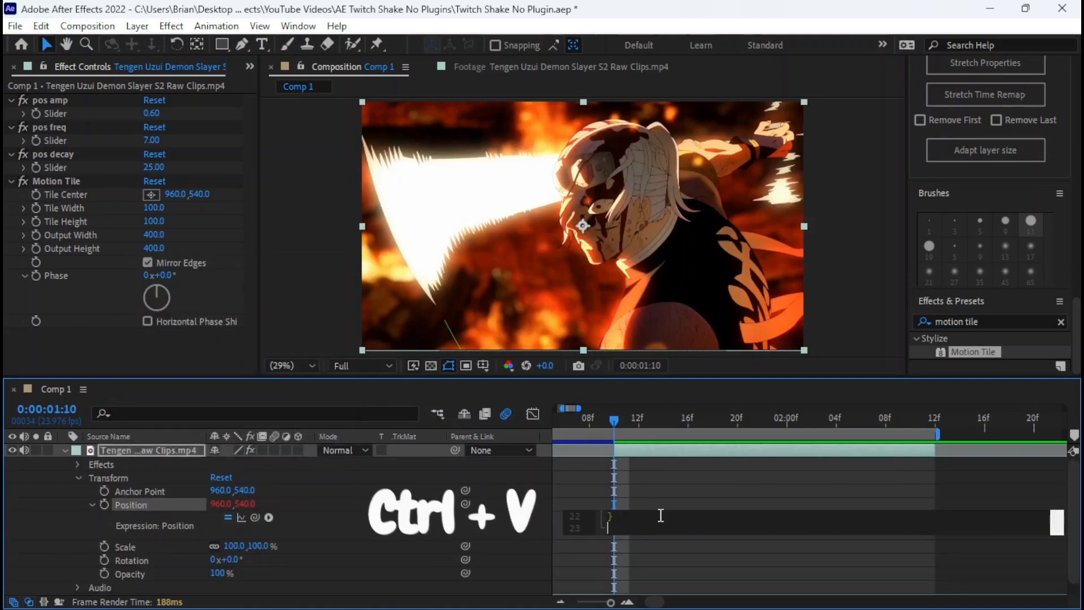
pyautogui.scroll(-2, 657, 539)
pyautogui.click(696, 552)
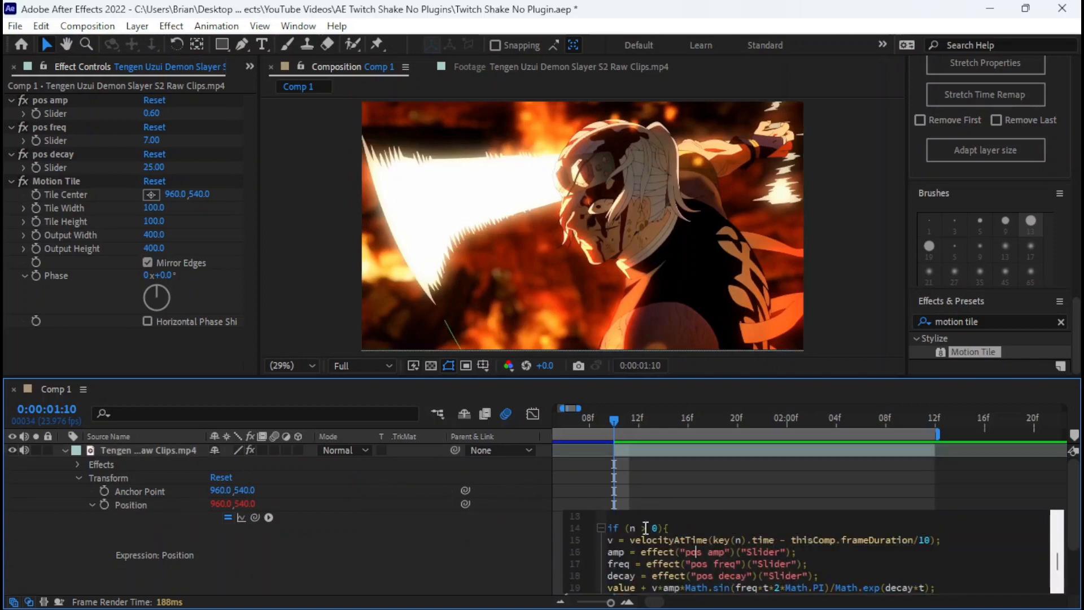
pyautogui.click(588, 482)
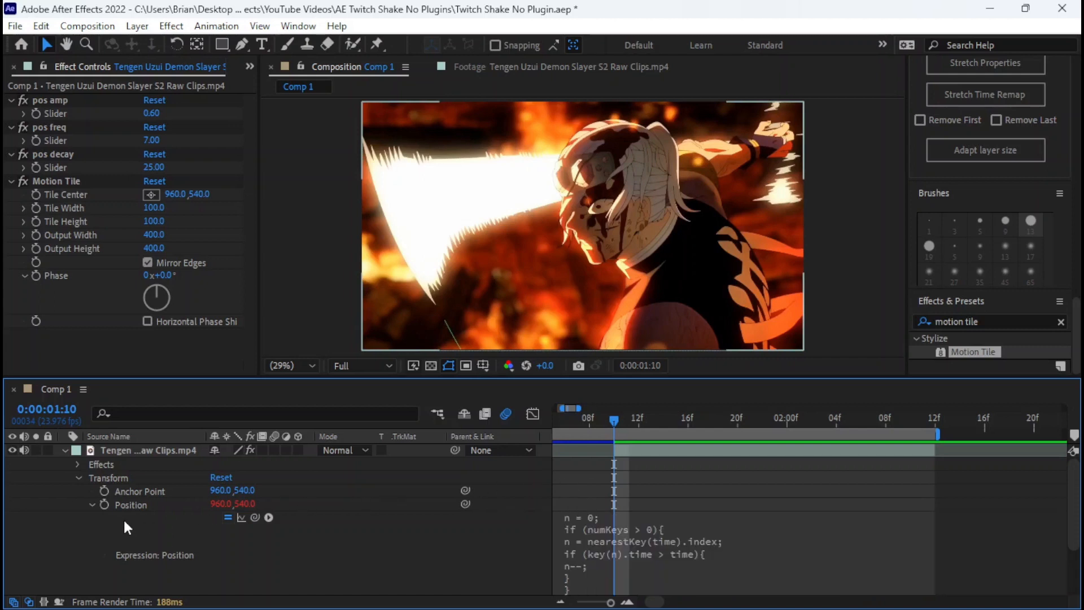
# Step: Add Position keyframes to the second clip at 0:00:01:10 and 0:00:01:11, offsetting the first one to 1023, 614
pyautogui.click(100, 507)
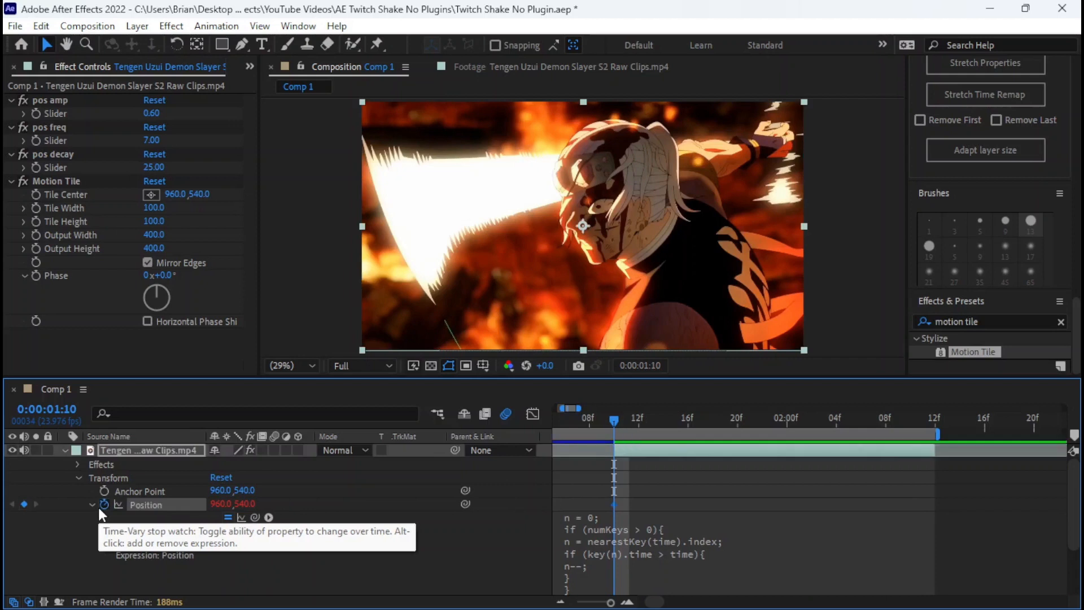
pyautogui.press('pagedown')
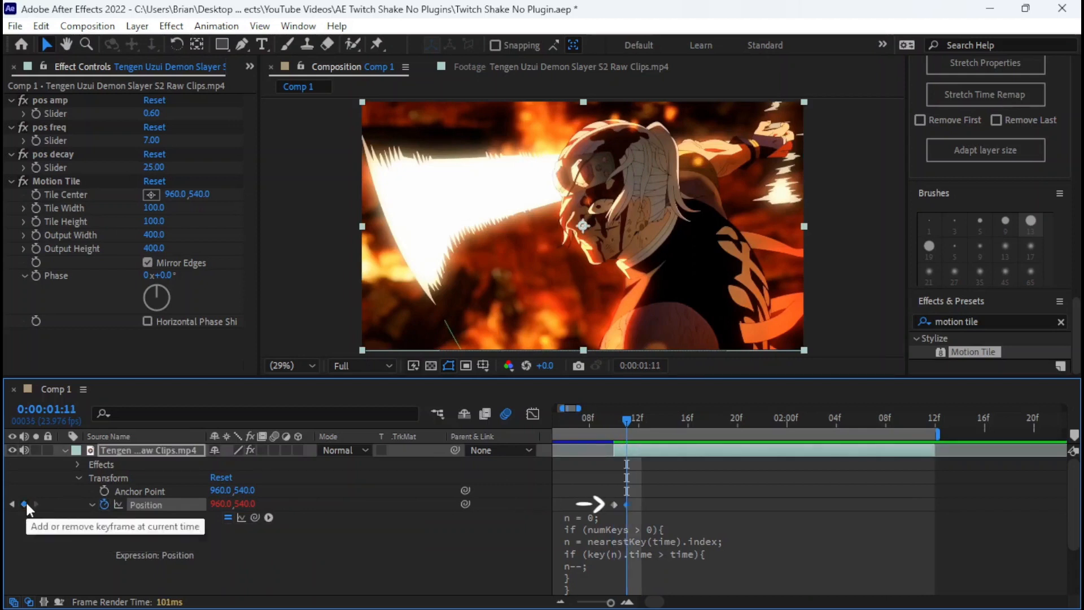
pyautogui.press('pageup')
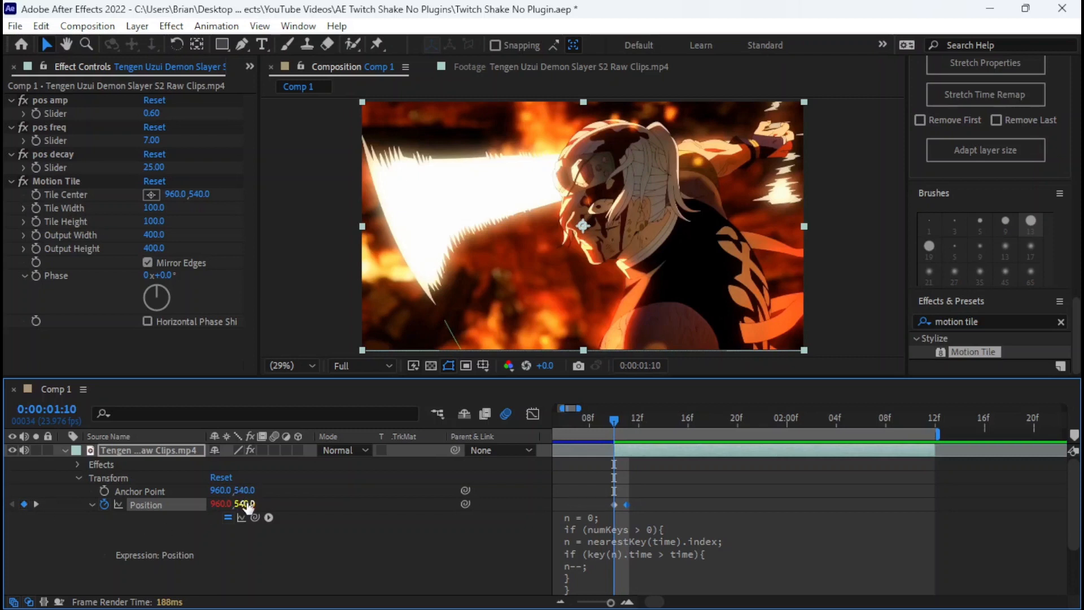
pyautogui.moveTo(247, 503); pyautogui.dragTo(289, 517)
pyautogui.moveTo(222, 505); pyautogui.dragTo(262, 500)
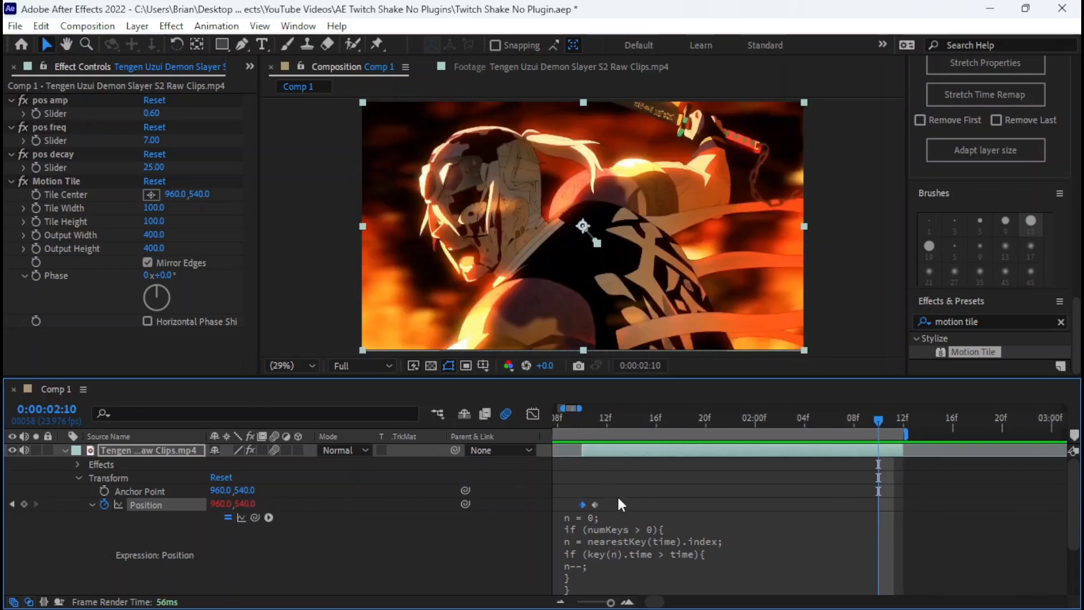
# Step: Copy the second clip's two Position keyframes, paste them at 0:00:02:10 and return the playhead to 0:00:01:10
pyautogui.click(616, 496)
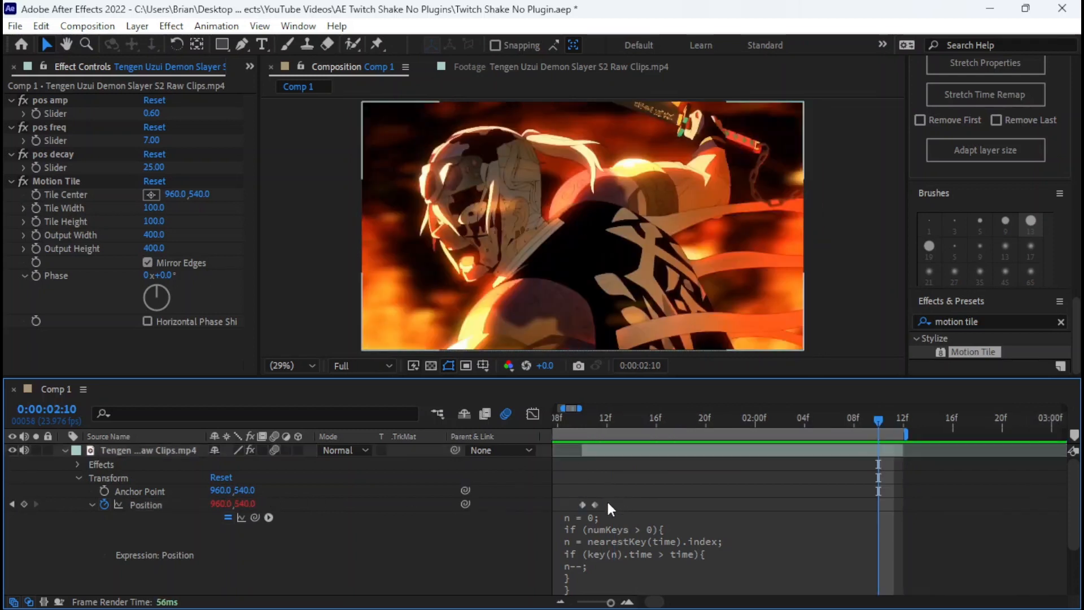
pyautogui.moveTo(598, 503); pyautogui.dragTo(574, 499)
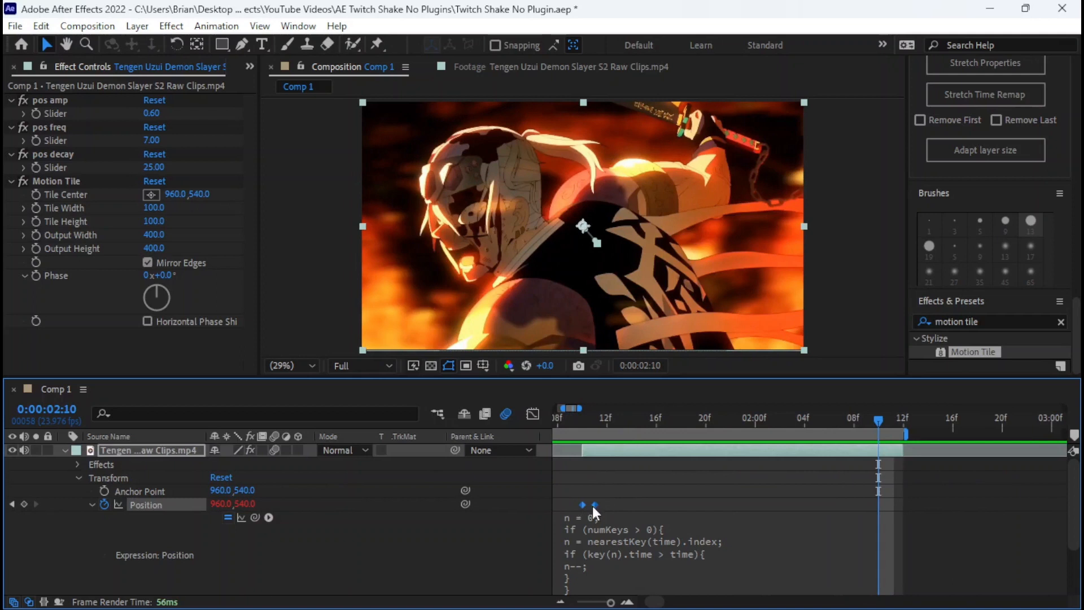
pyautogui.click(883, 451)
pyautogui.click(154, 506)
pyautogui.hotkey('ctrl', 'v')
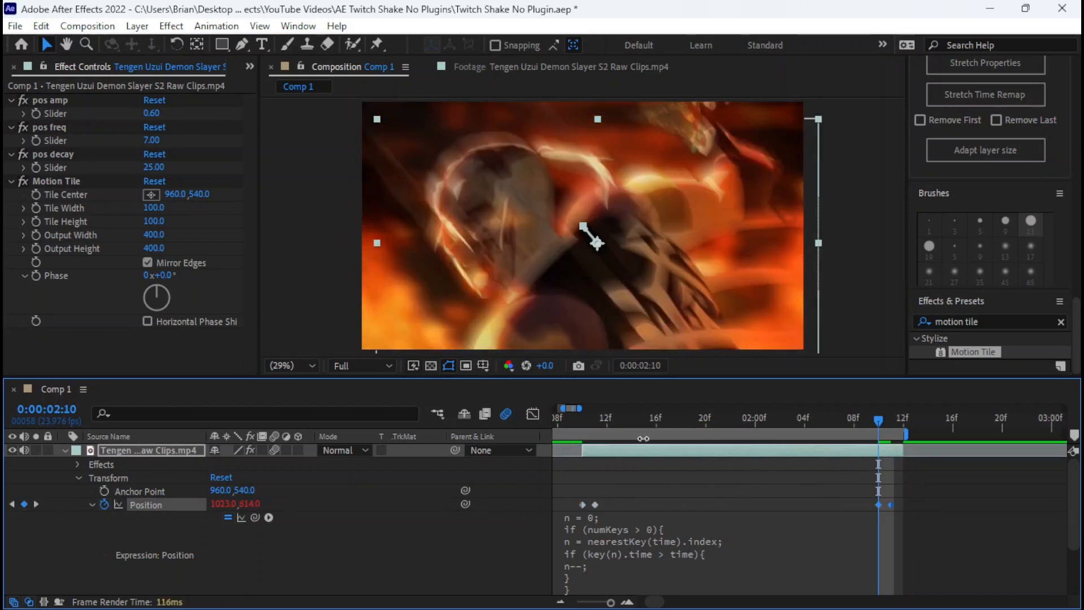
pyautogui.click(582, 421)
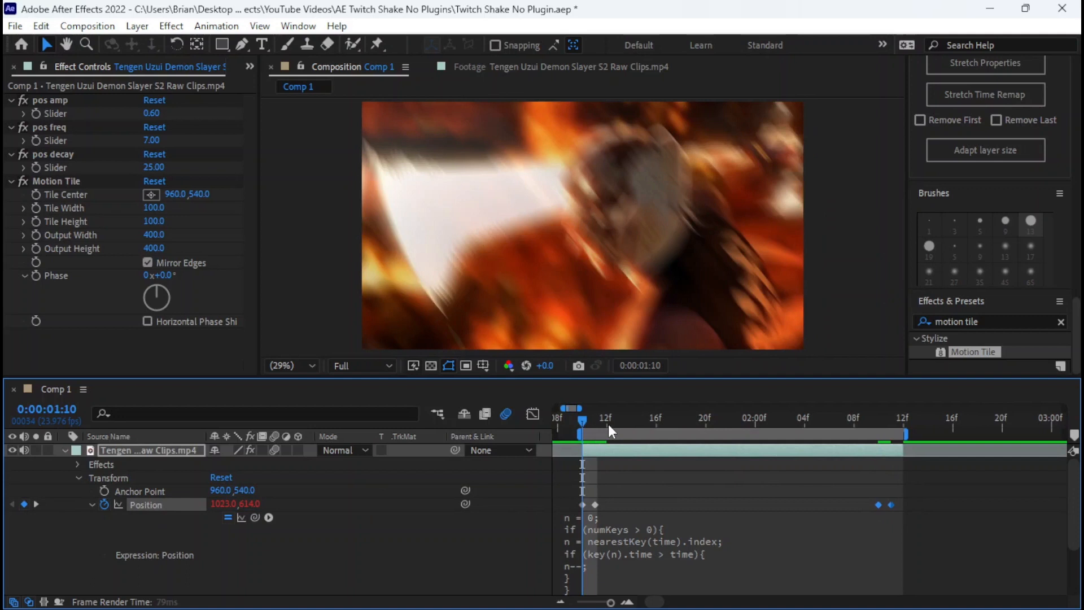
# Step: Play back the second clip's shake from 0:00:01:10
pyautogui.press('space')
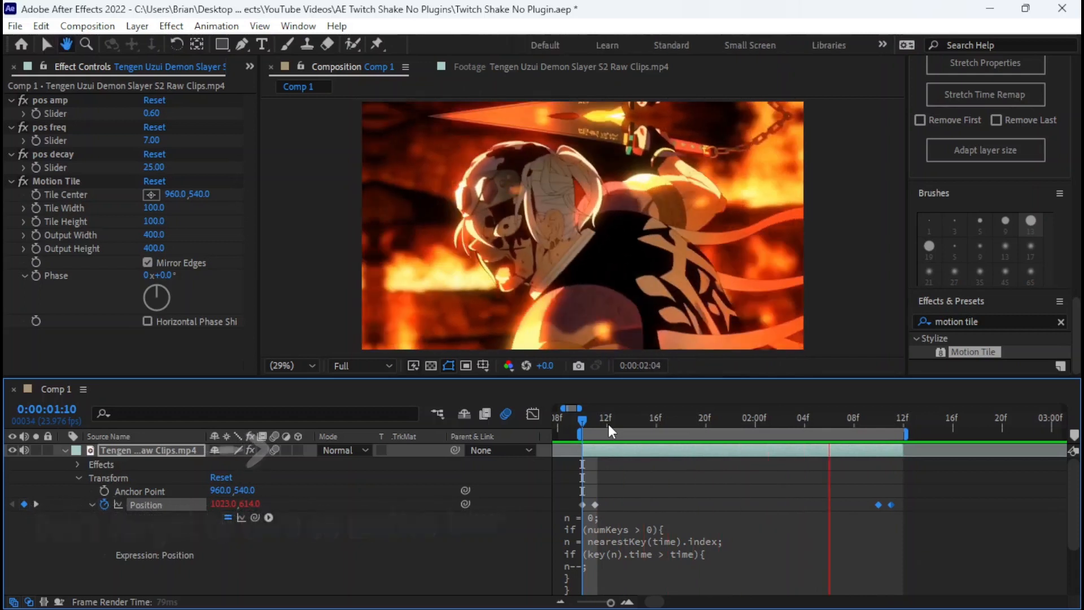
pyautogui.press('space')
pyautogui.scroll(-4, 608, 424)
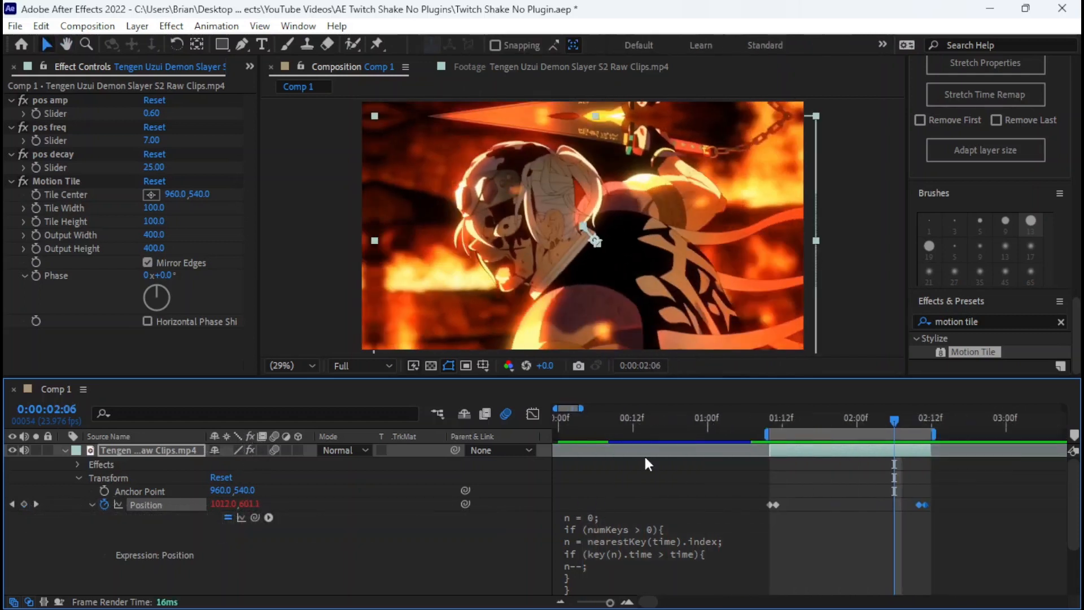
# Step: Collapse the second clip's properties, start the work area at 0:00:00:00 and preview both clips
pyautogui.click(92, 504)
pyautogui.click(65, 450)
pyautogui.press('Home')
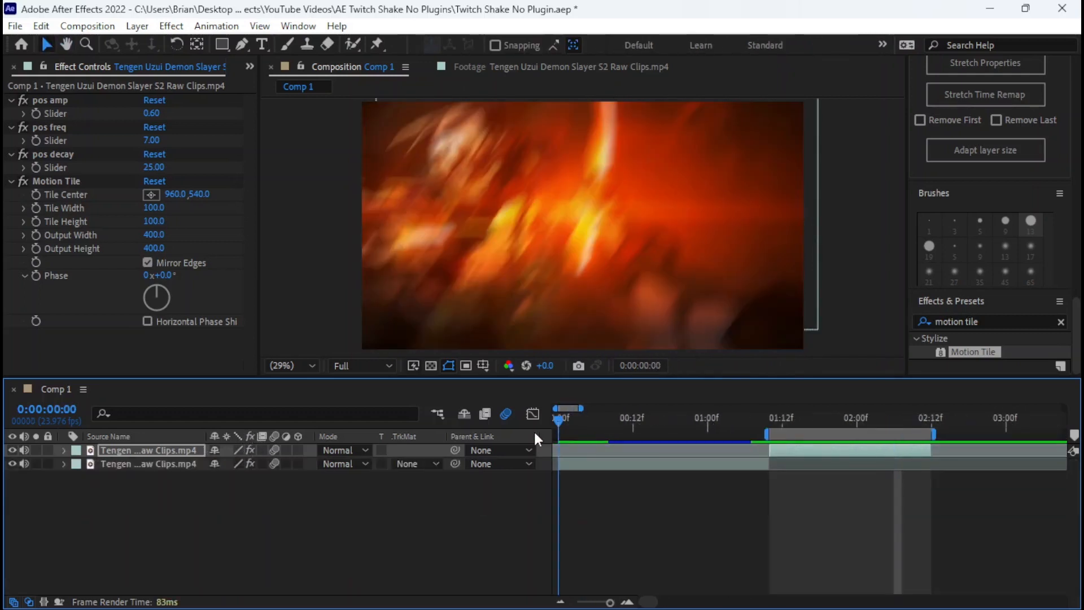
pyautogui.press('b')
pyautogui.press('space')
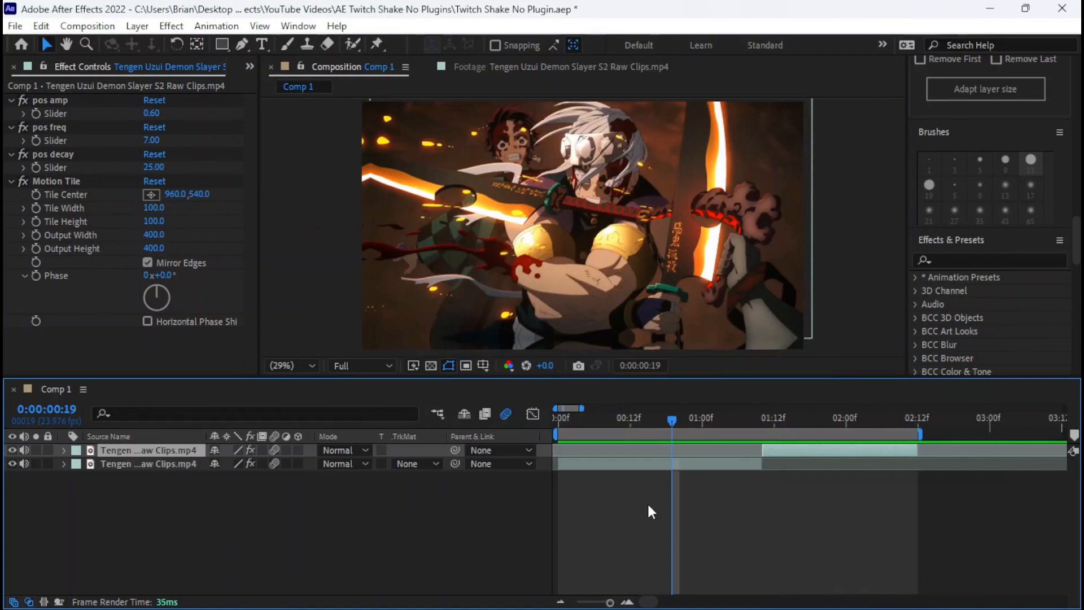
# Step: Delete the two Position keyframes near the end of the first clip, keeping the pair at its start
pyautogui.click(594, 462)
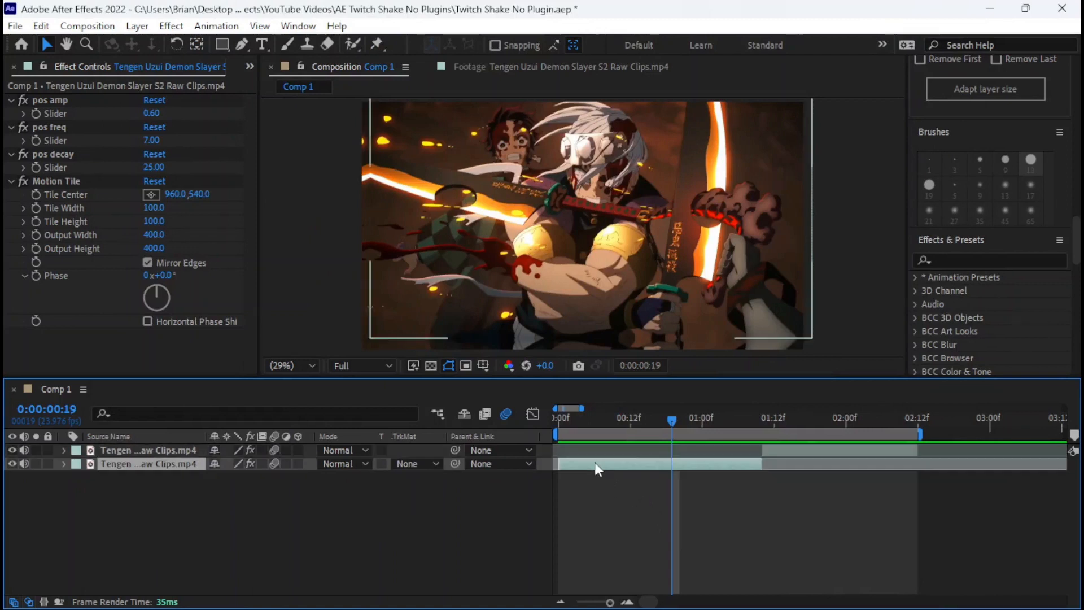
pyautogui.click(65, 464)
pyautogui.click(76, 492)
pyautogui.scroll(-1, 74, 491)
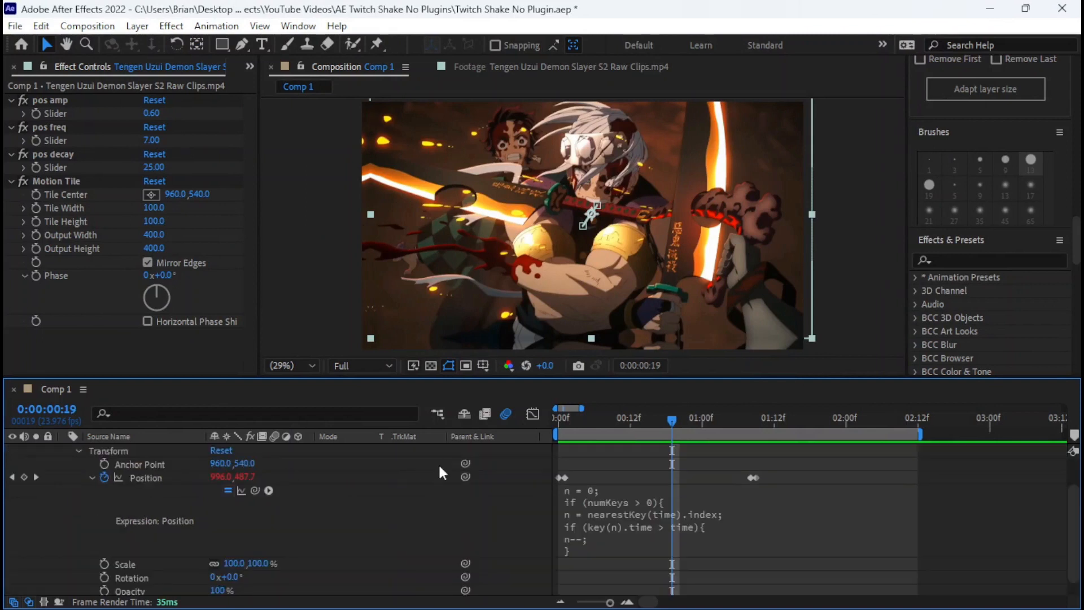
pyautogui.scroll(3, 640, 463)
pyautogui.moveTo(736, 516); pyautogui.dragTo(768, 520)
pyautogui.press('Delete')
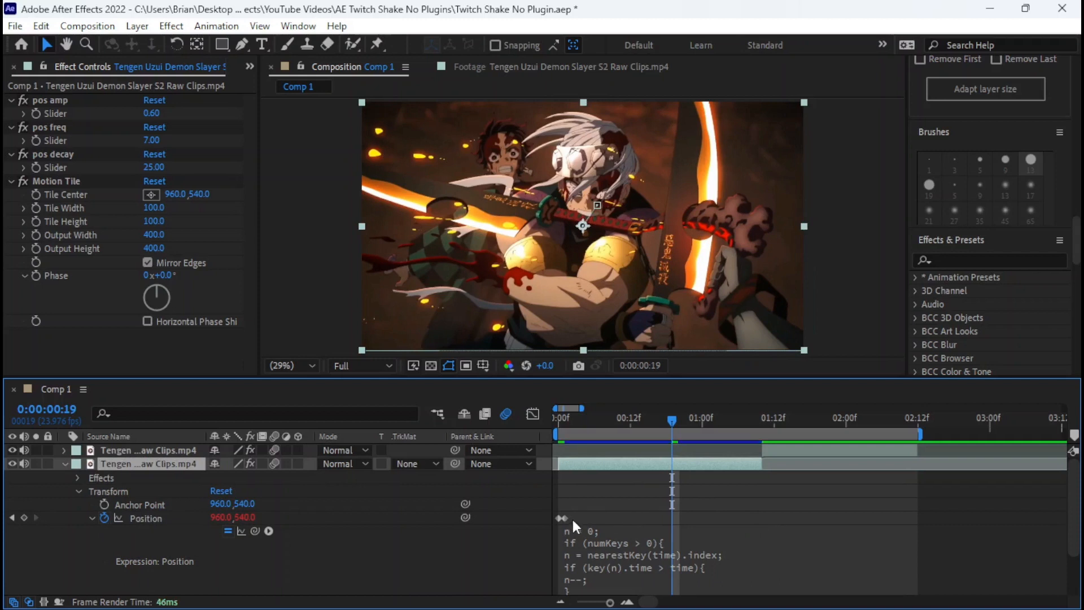
# Step: Save the first clip's two Position keyframes with pos amp, pos freq, pos decay and Motion Tile as animation preset my_Shake in User Presets
pyautogui.moveTo(571, 516); pyautogui.dragTo(550, 521)
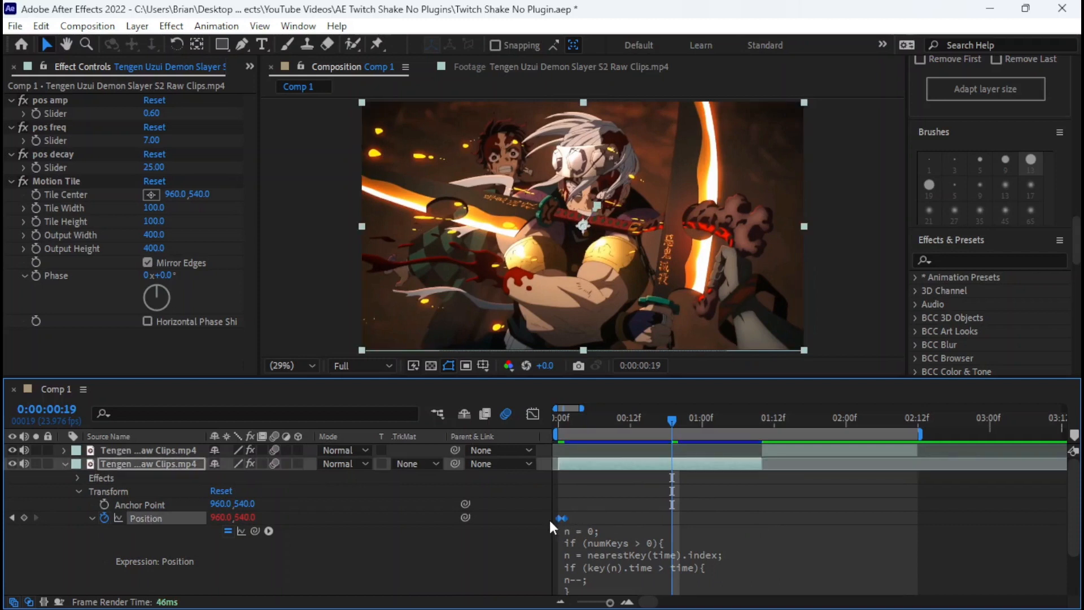
pyautogui.click(77, 477)
pyautogui.keyDown('shift'); pyautogui.click(121, 518); pyautogui.keyUp('shift')
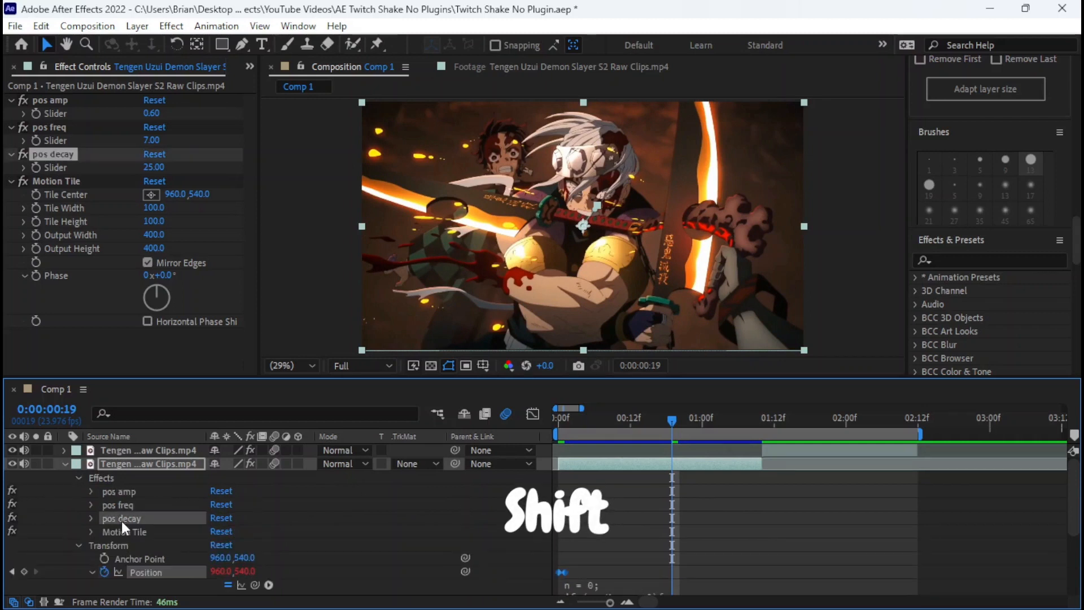
pyautogui.keyDown('shift'); pyautogui.click(120, 529); pyautogui.keyUp('shift')
pyautogui.keyDown('shift'); pyautogui.click(117, 503); pyautogui.keyUp('shift')
pyautogui.keyDown('shift'); pyautogui.click(117, 493); pyautogui.keyUp('shift')
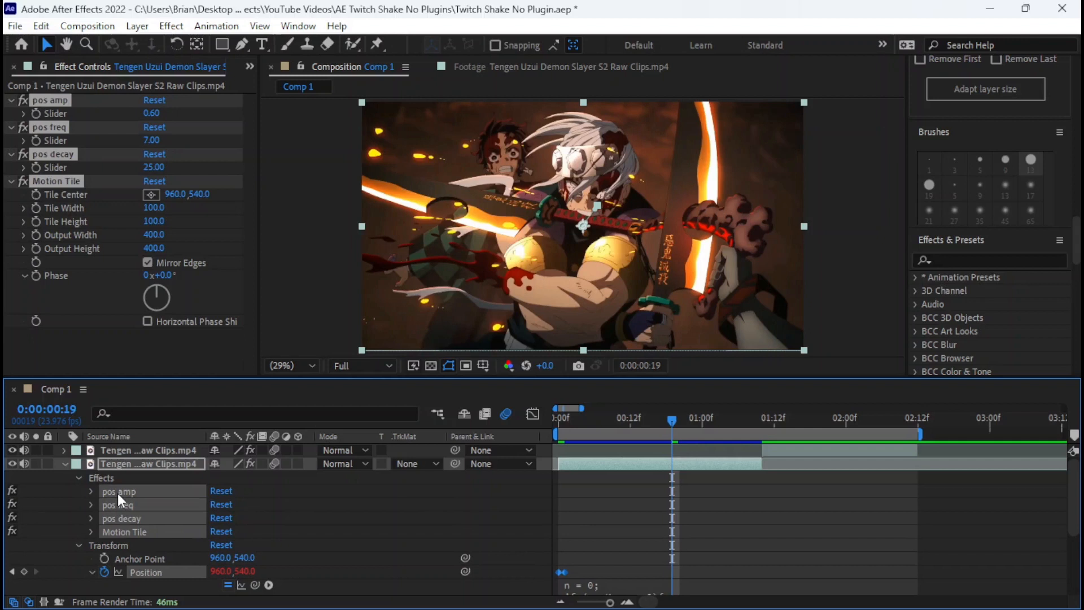
pyautogui.click(217, 27)
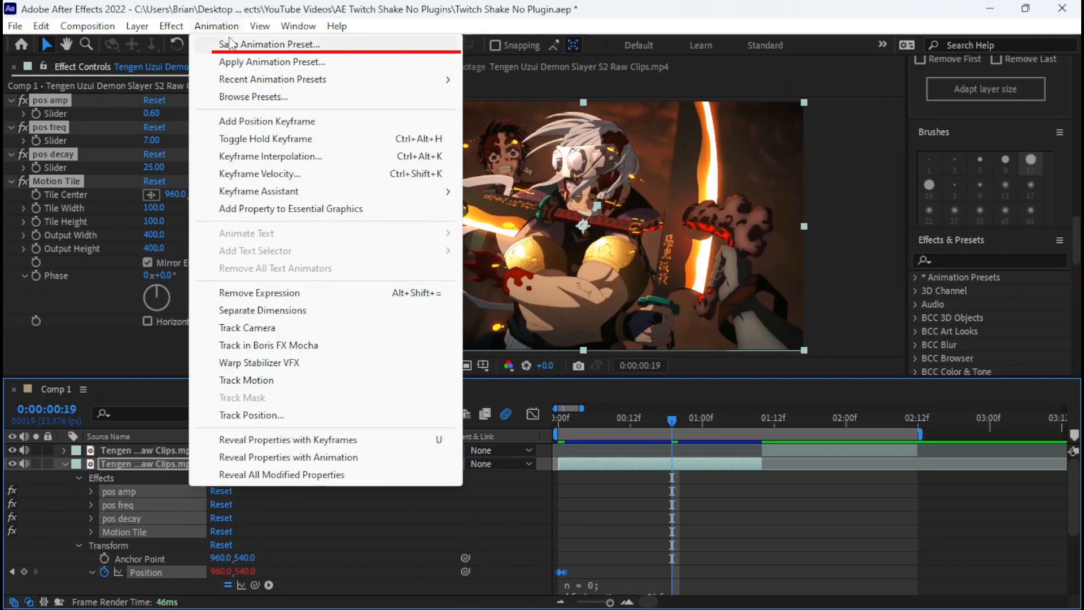
pyautogui.click(230, 43)
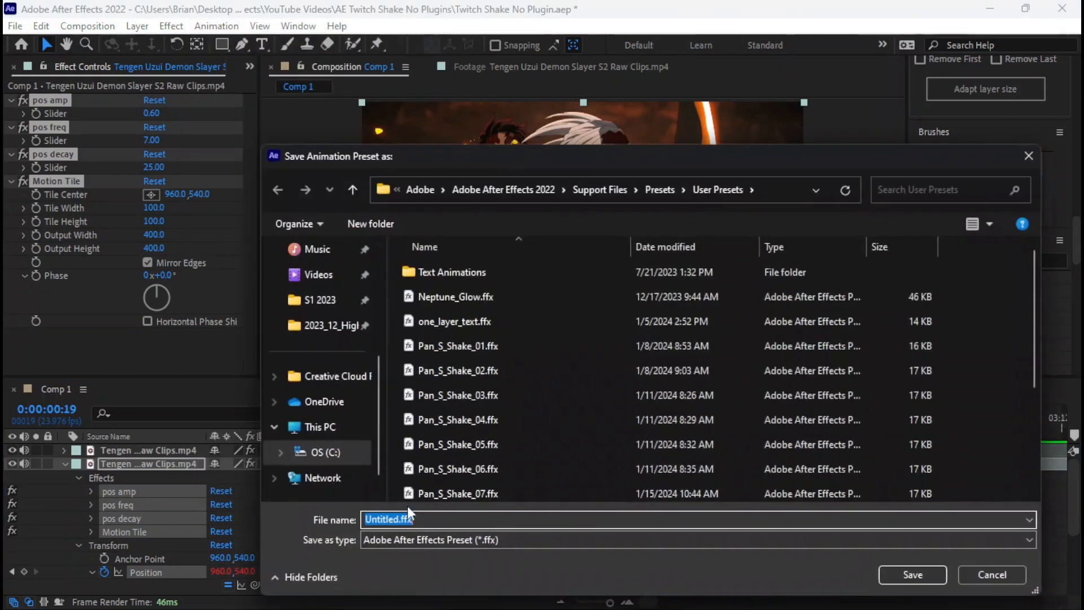
pyautogui.write('my')
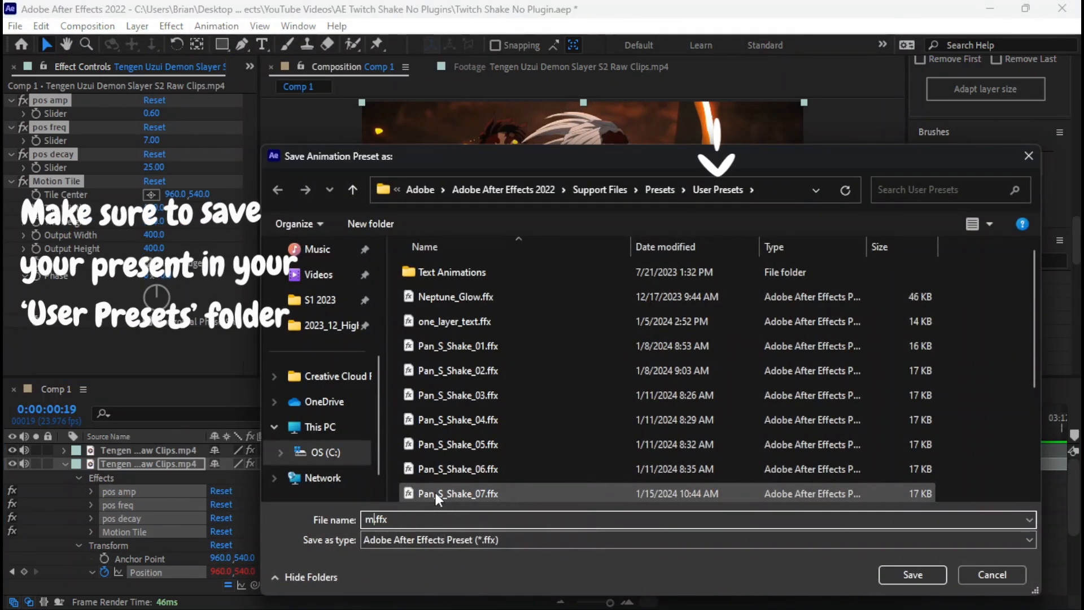
pyautogui.write('_Shake')
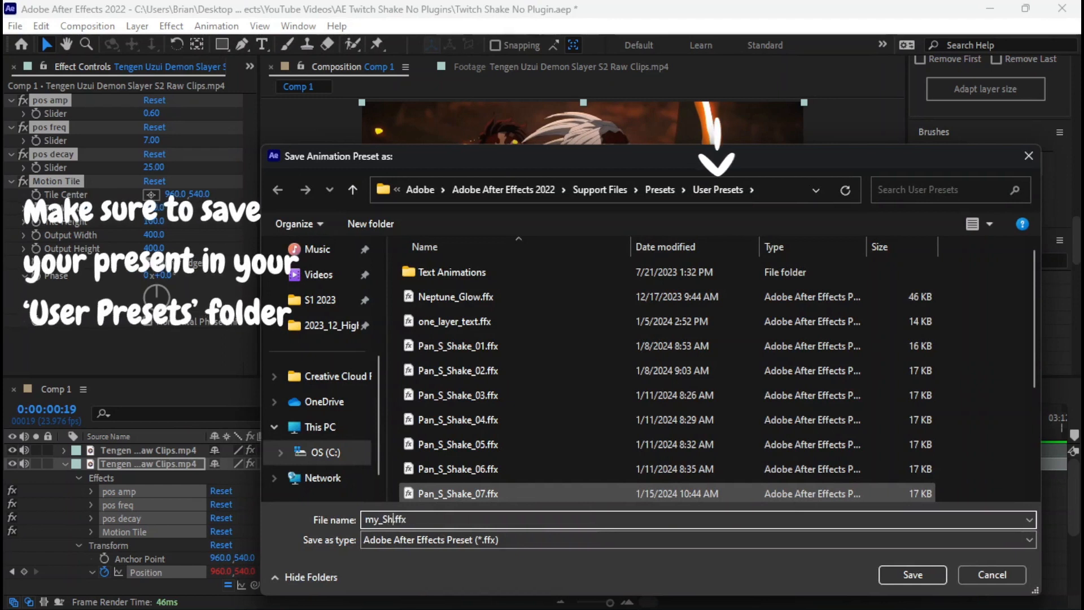
pyautogui.press('Return')
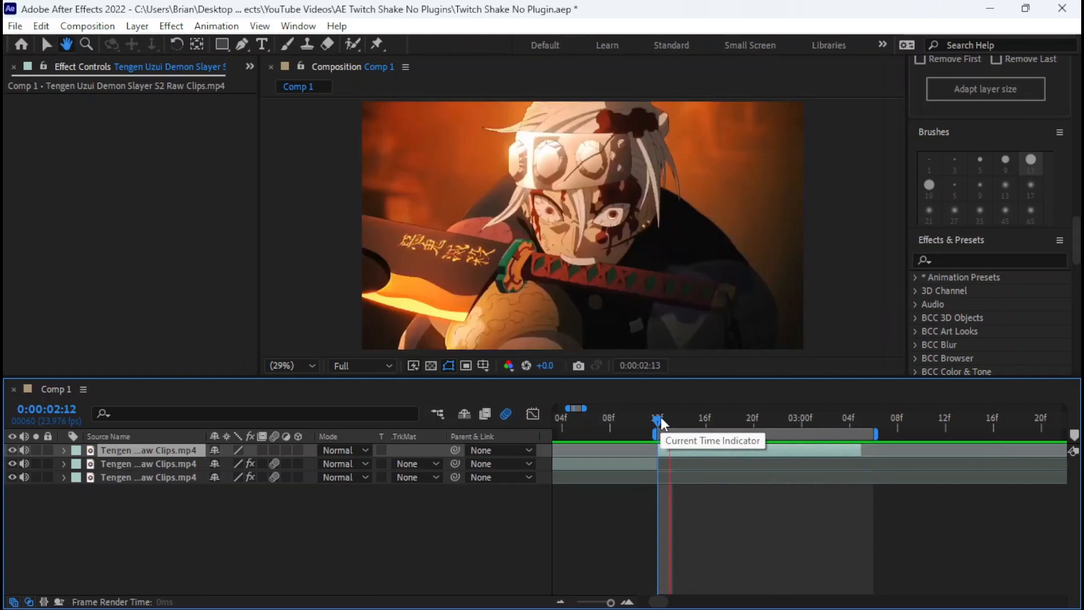
# Step: Apply the my_Shake user preset to the third clip at 0:00:02:12
pyautogui.press('space')
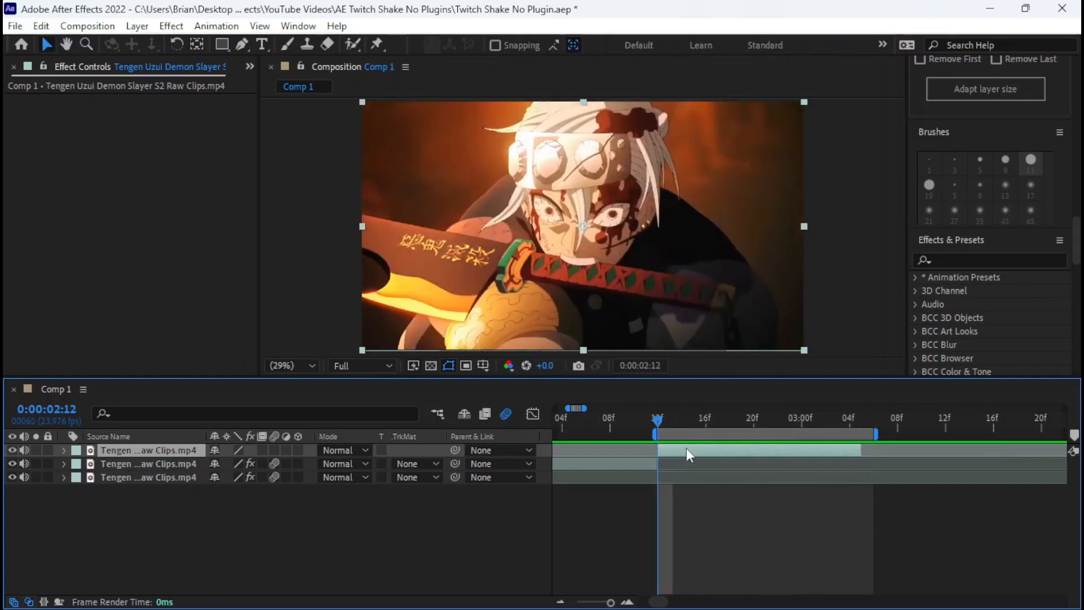
pyautogui.scroll(-3, 946, 288)
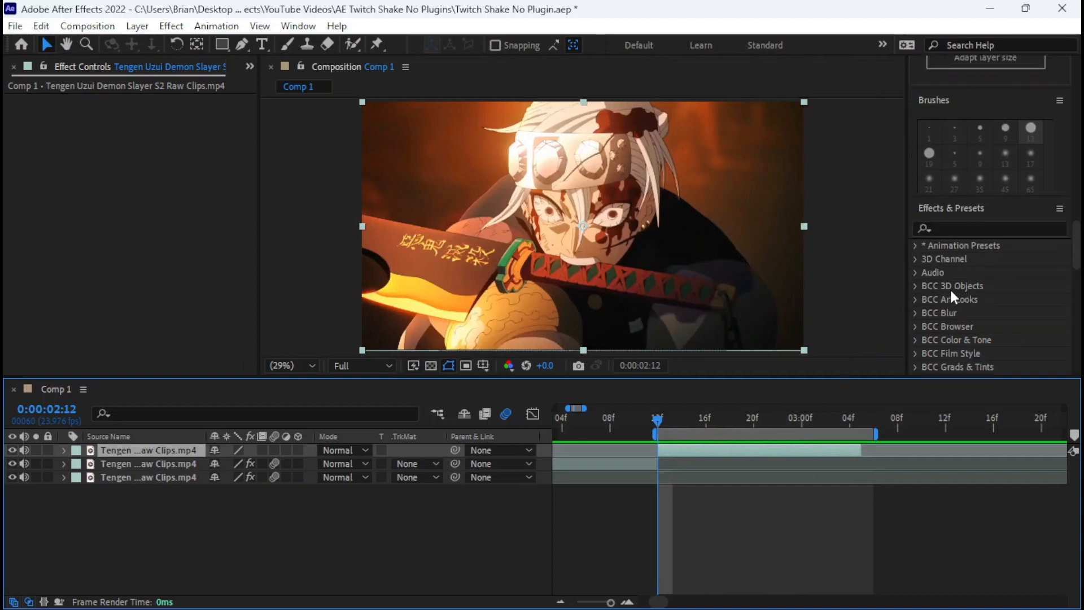
pyautogui.click(915, 182)
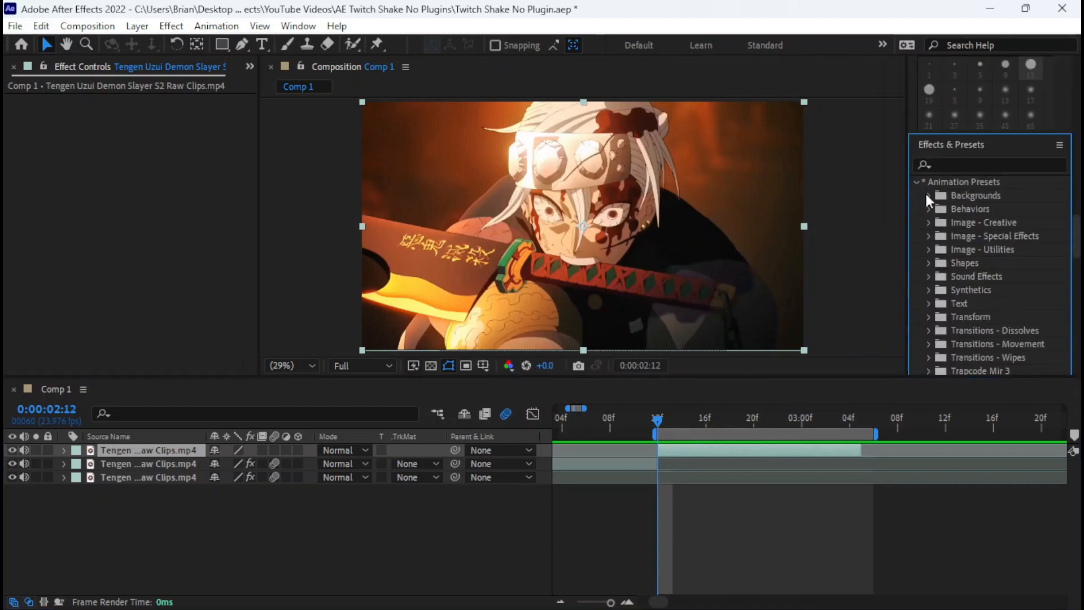
pyautogui.scroll(-4, 933, 206)
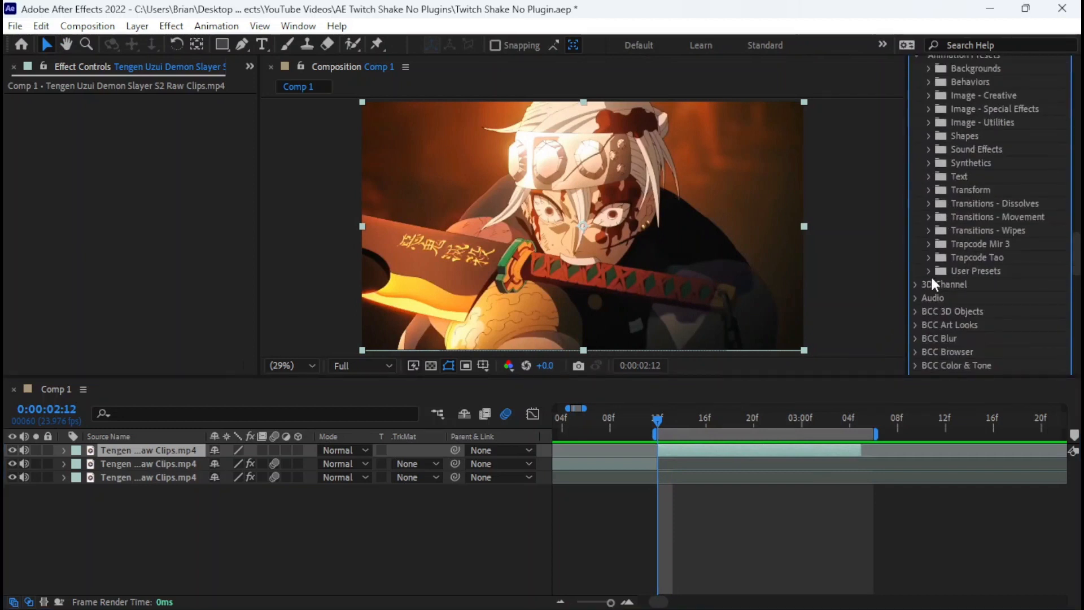
pyautogui.click(929, 270)
pyautogui.scroll(-2, 928, 270)
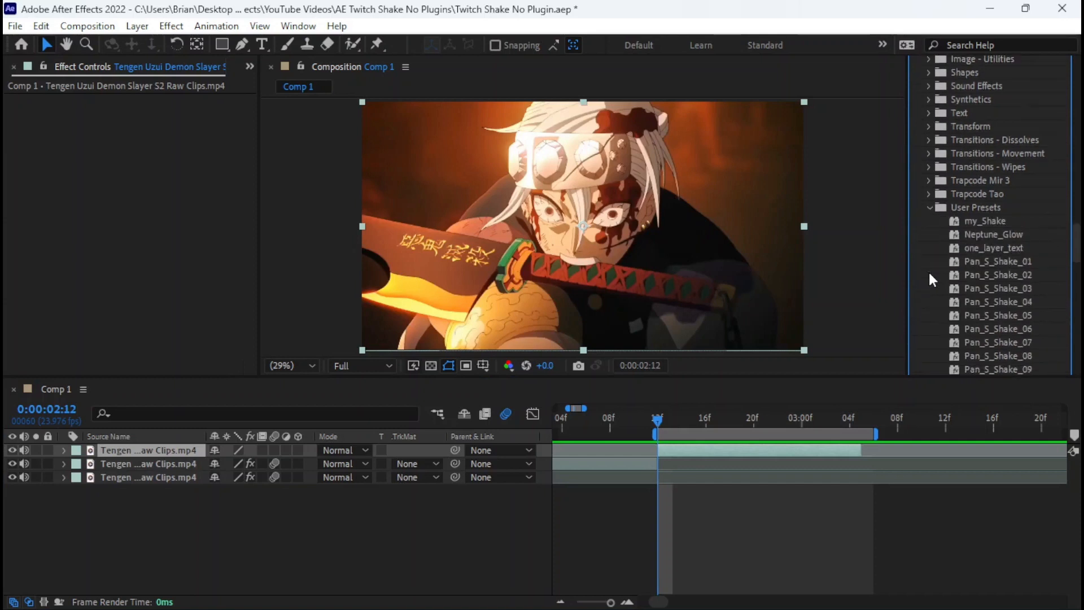
pyautogui.doubleClick(974, 225)
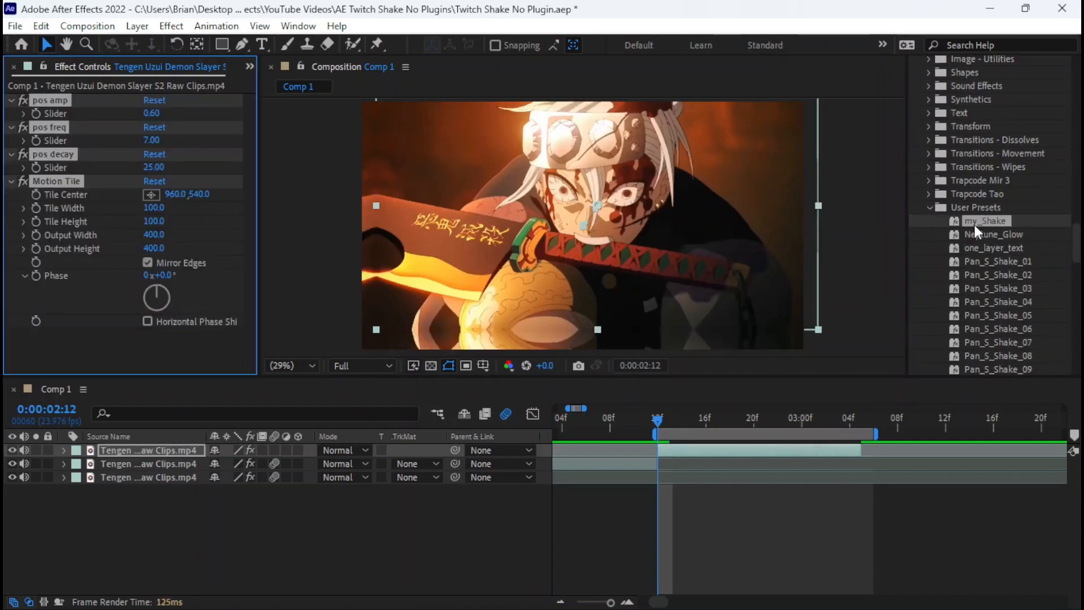
# Step: Reveal the third clip's Position expression and expand its code field to show more lines
pyautogui.click(701, 448)
pyautogui.click(64, 450)
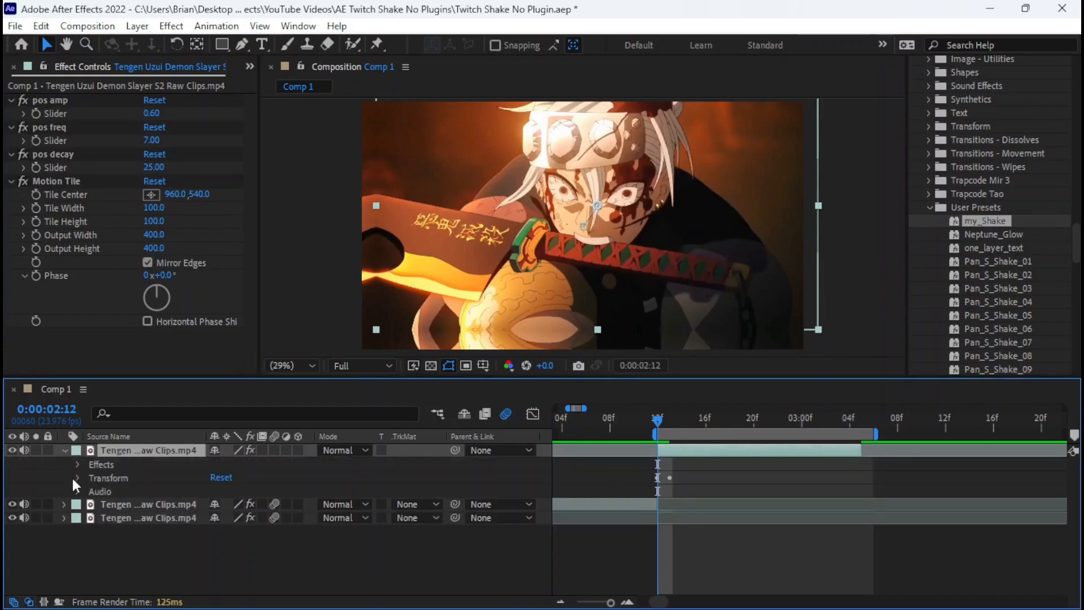
pyautogui.click(75, 478)
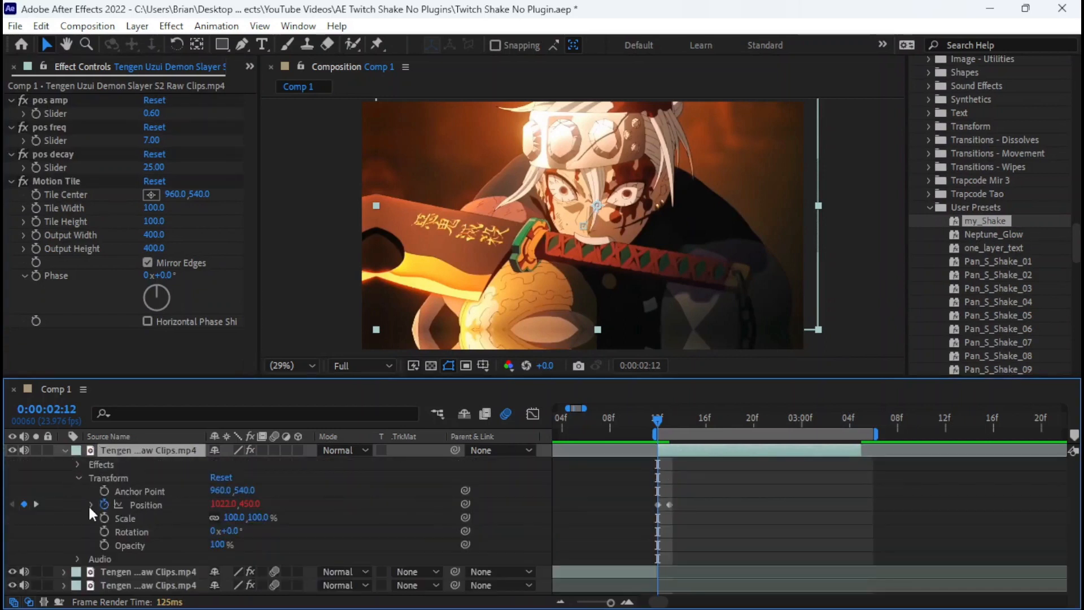
pyautogui.click(89, 503)
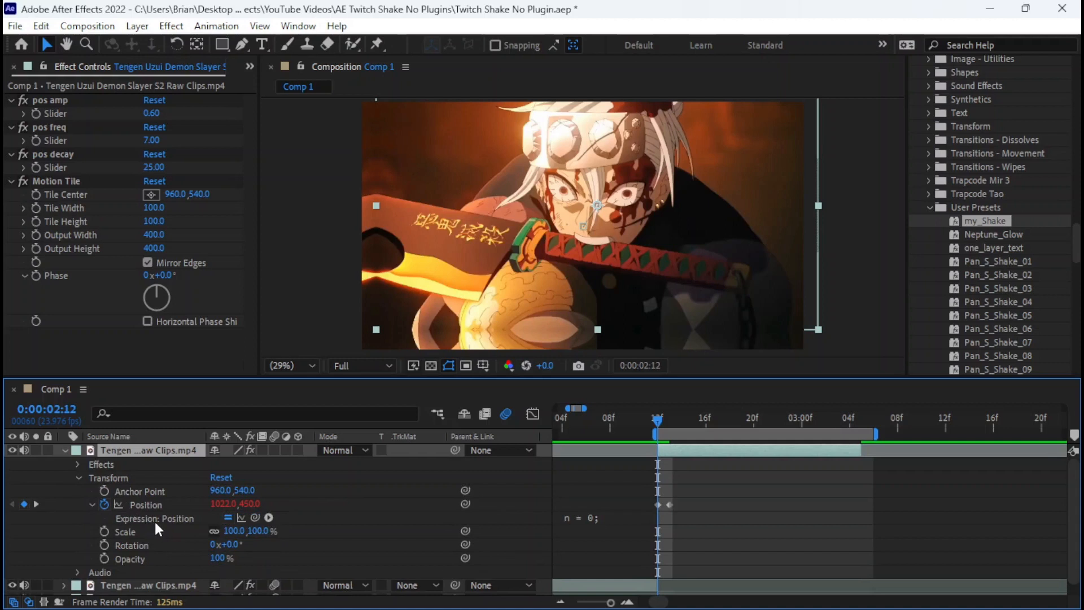
pyautogui.click(186, 519)
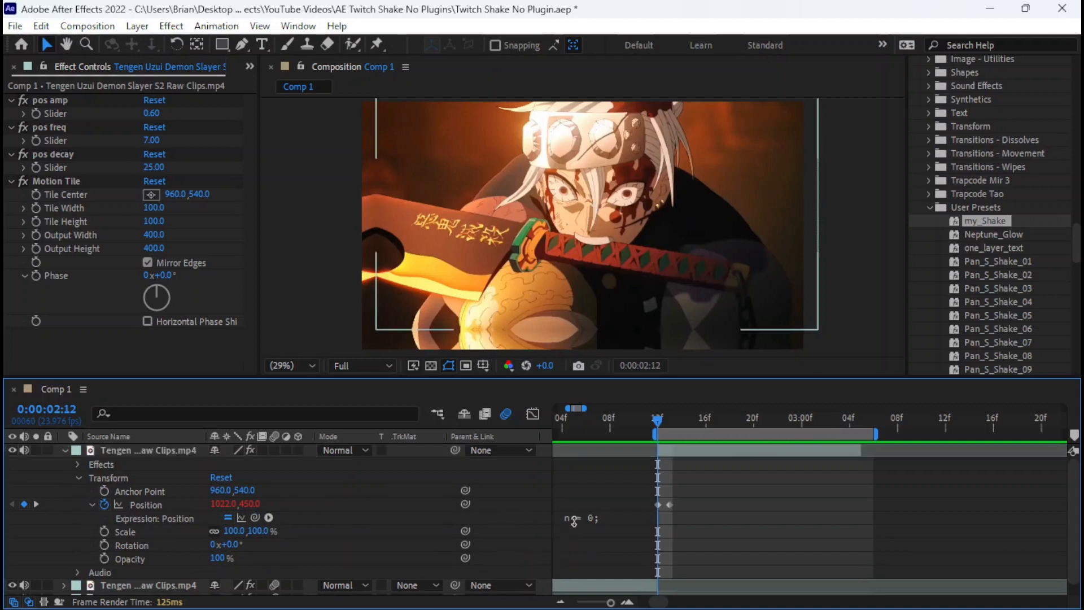
pyautogui.click(572, 521)
pyautogui.scroll(-4, 688, 548)
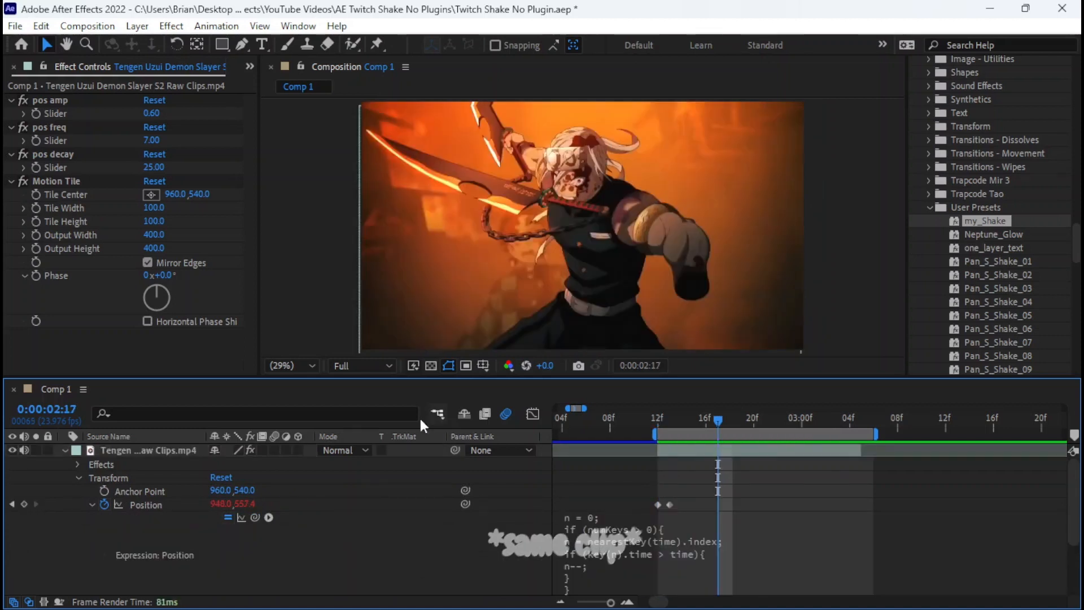
# Step: Enable motion blur on the third clip and preview its shake from 0:00:02:12
pyautogui.click(263, 449)
pyautogui.click(263, 449)
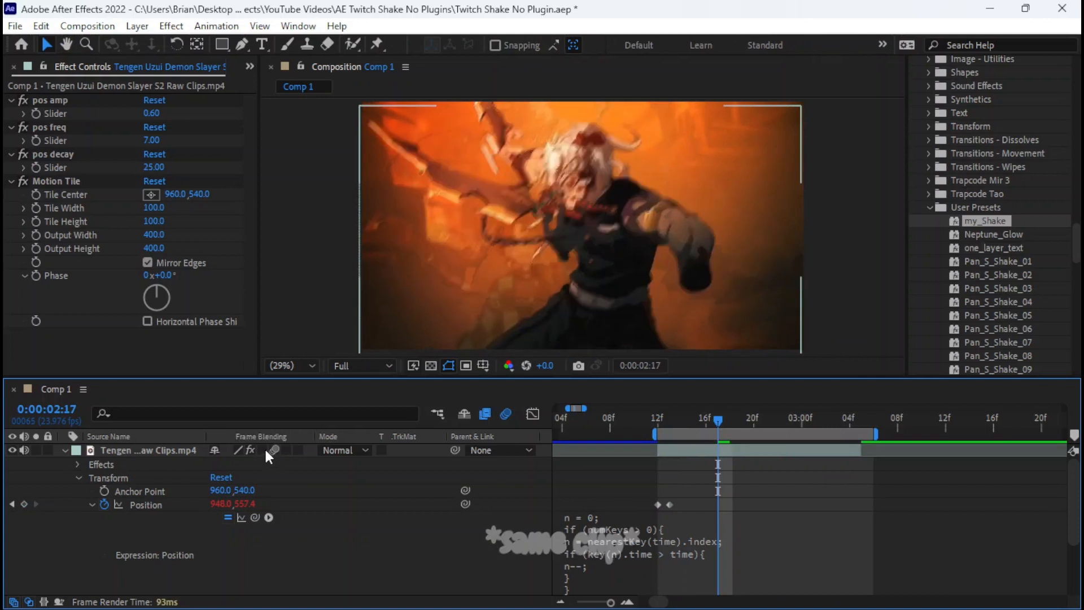
pyautogui.click(274, 449)
pyautogui.click(657, 422)
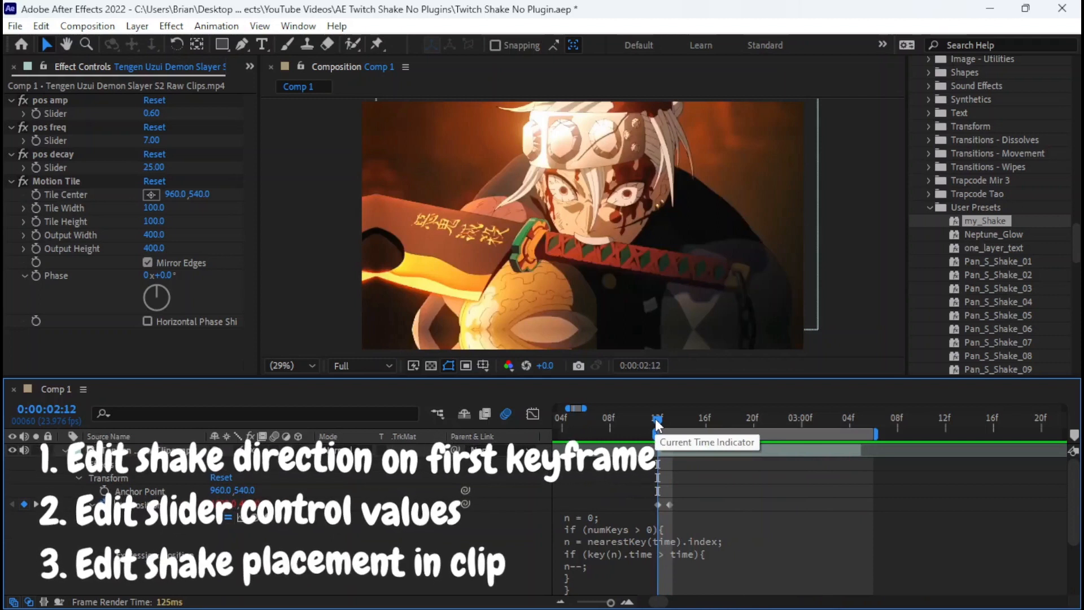
pyautogui.press('space')
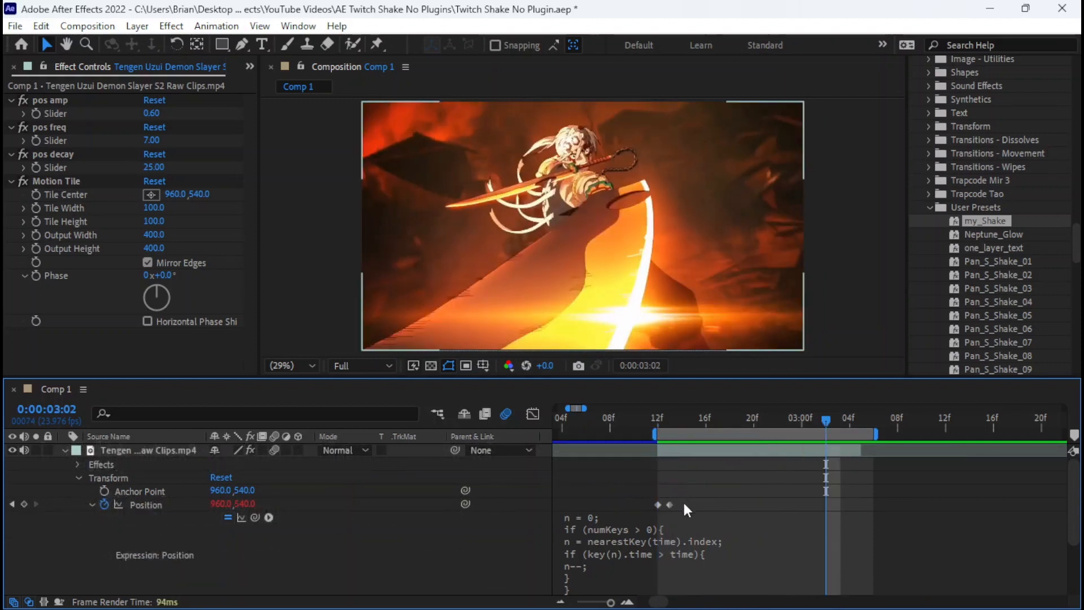
# Step: Copy the third clip's two Position keyframes, paste them at 0:00:03:02 and preview the clip from 0:00:02:12
pyautogui.moveTo(686, 509); pyautogui.dragTo(652, 502)
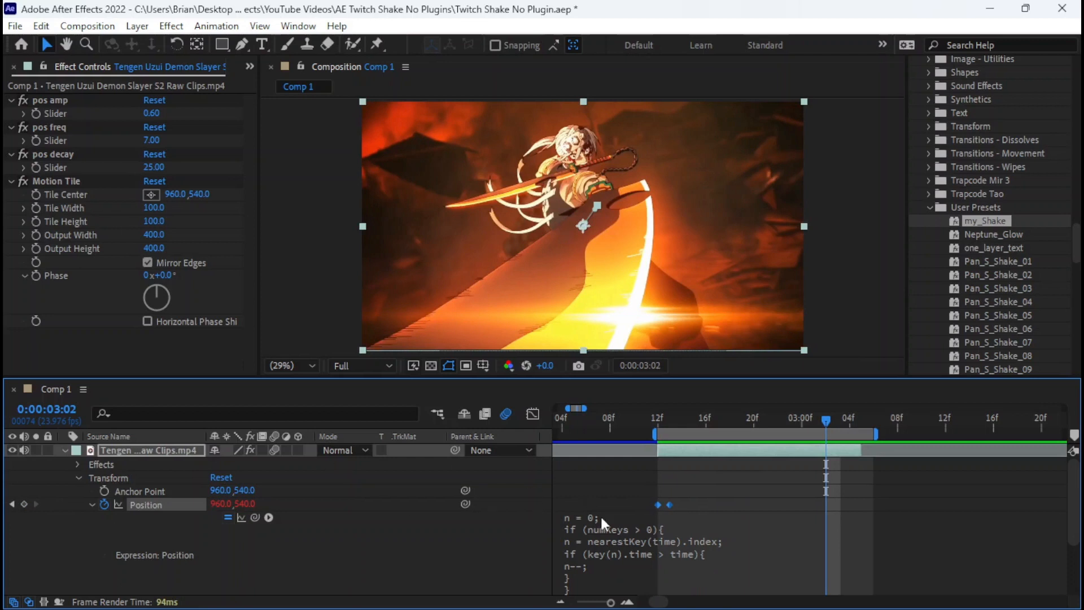
pyautogui.hotkey('ctrl', 'v')
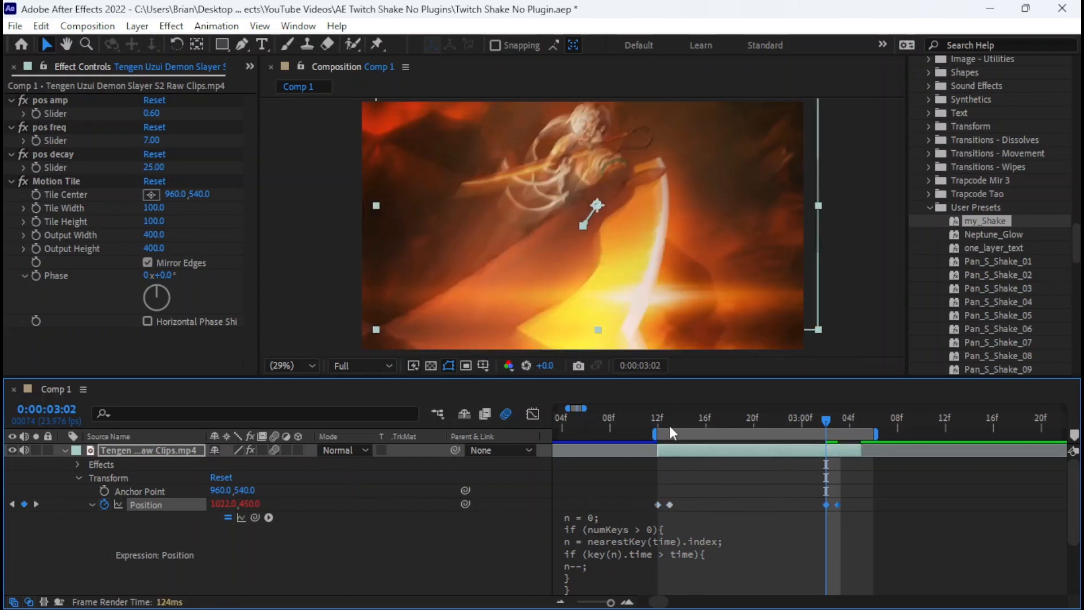
pyautogui.press('space')
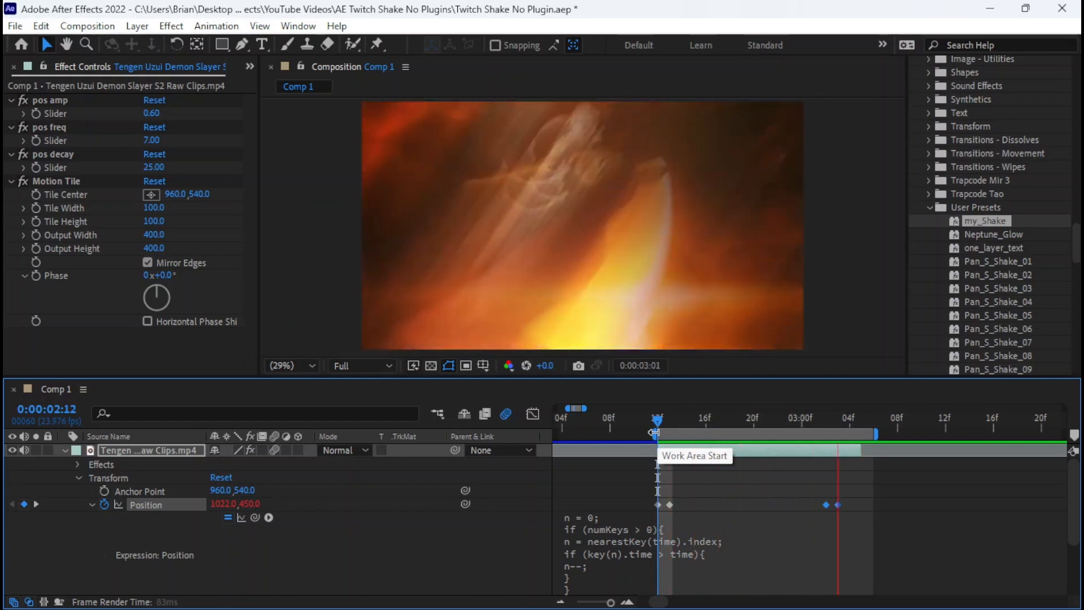
pyautogui.press('space')
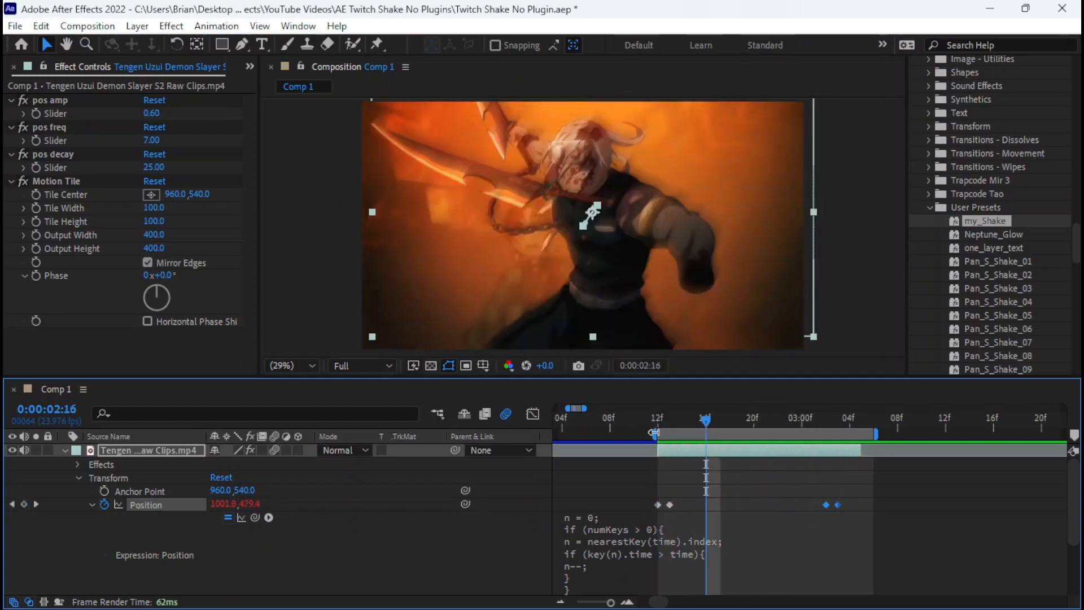